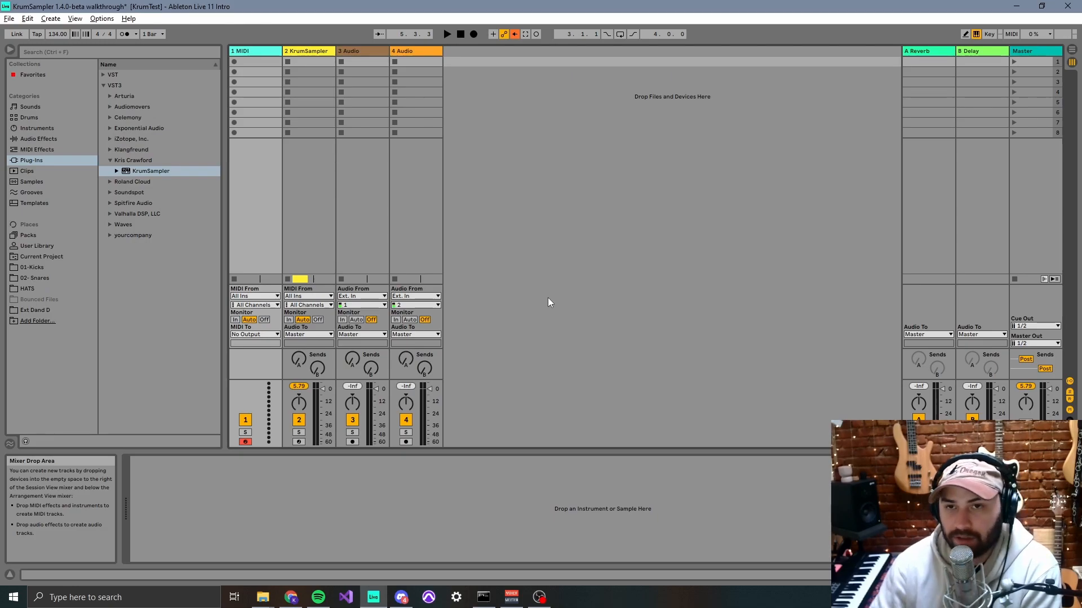
# - Load the KrumSampler plug-in onto the first MIDI track and expand the DemoKit folder in its favorites
pyautogui.moveTo(134, 174); pyautogui.dragTo(256, 180)
pyautogui.moveTo(637, 69); pyautogui.dragTo(553, 35)
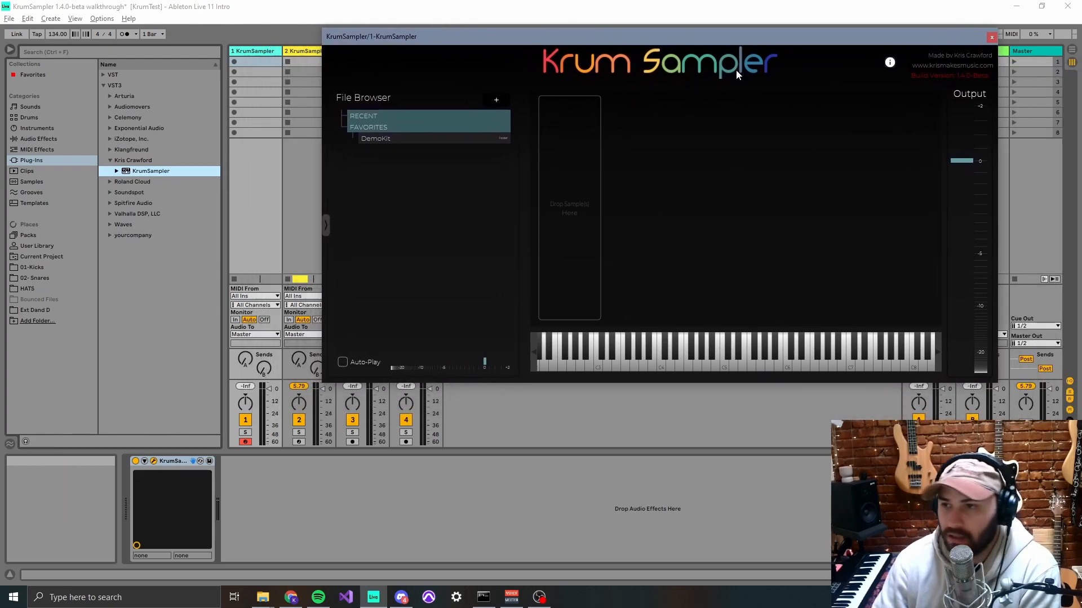
pyautogui.moveTo(811, 39); pyautogui.dragTo(809, 49)
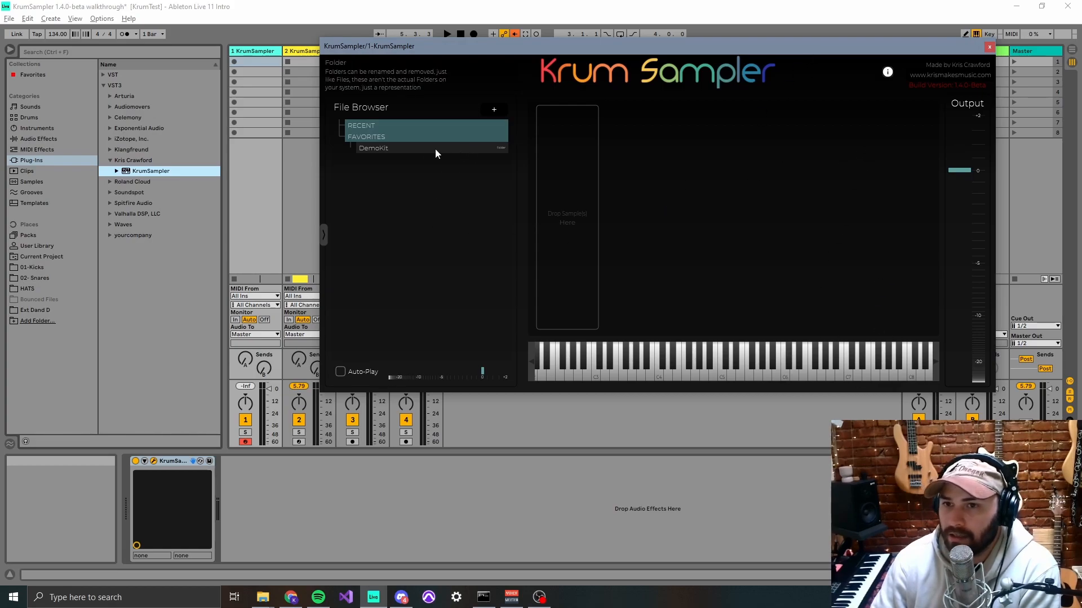
pyautogui.click(415, 149)
# - Lower the plug-in's output gain and the file browser's preview volume, resetting each to its default
pyautogui.moveTo(960, 171); pyautogui.dragTo(950, 256)
pyautogui.doubleClick(952, 253)
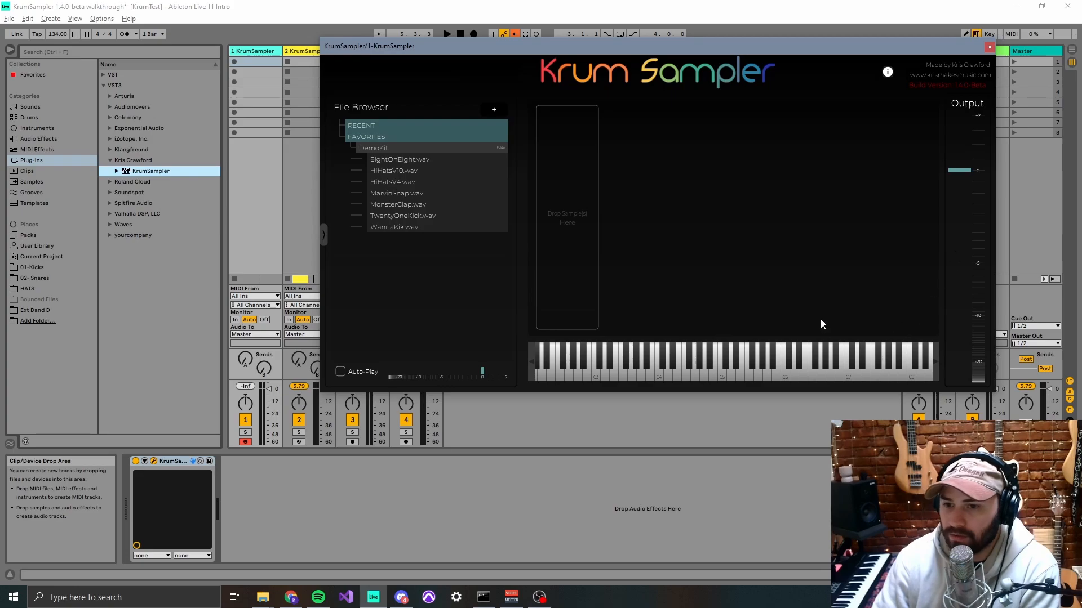
pyautogui.moveTo(479, 378); pyautogui.dragTo(441, 380)
pyautogui.doubleClick(443, 380)
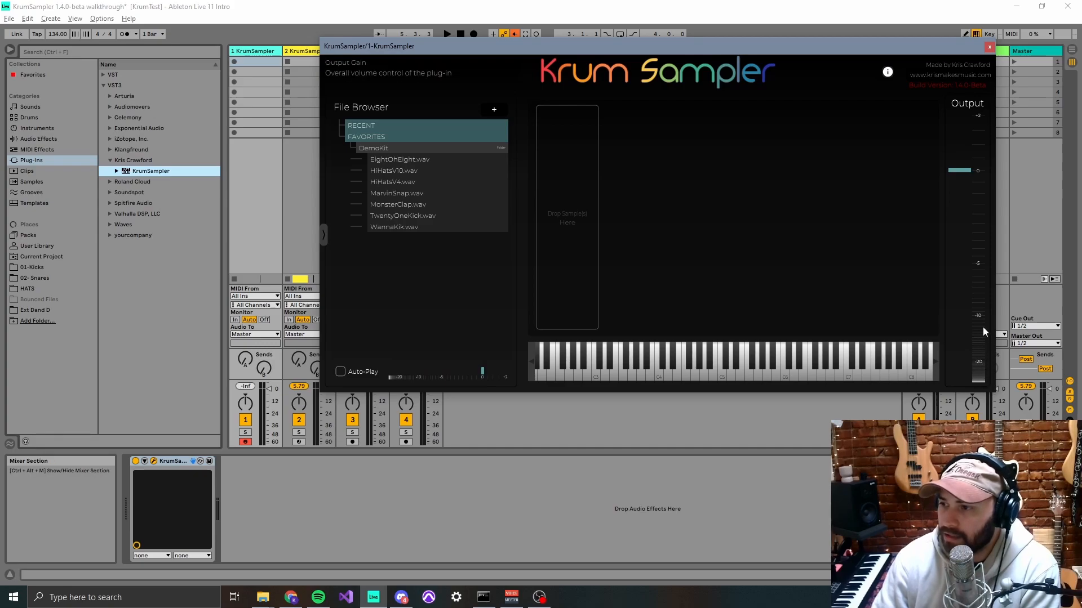
# - Move the plug-in's output gain up and down, leaving it slightly below 0 dB
pyautogui.moveTo(984, 318); pyautogui.dragTo(958, 213)
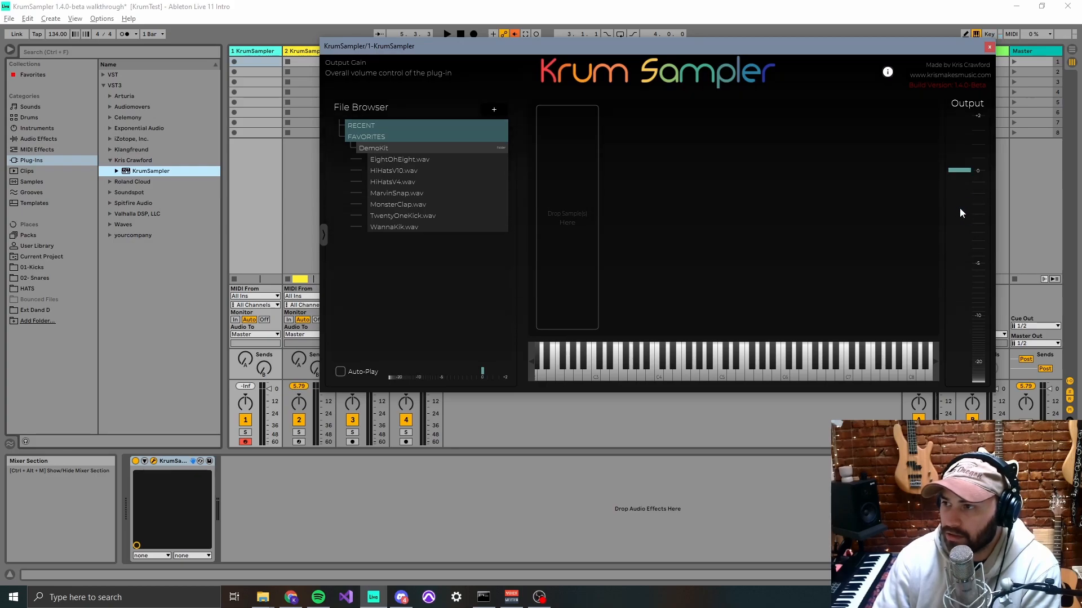
pyautogui.moveTo(982, 267); pyautogui.dragTo(979, 319)
pyautogui.moveTo(979, 273); pyautogui.dragTo(979, 205)
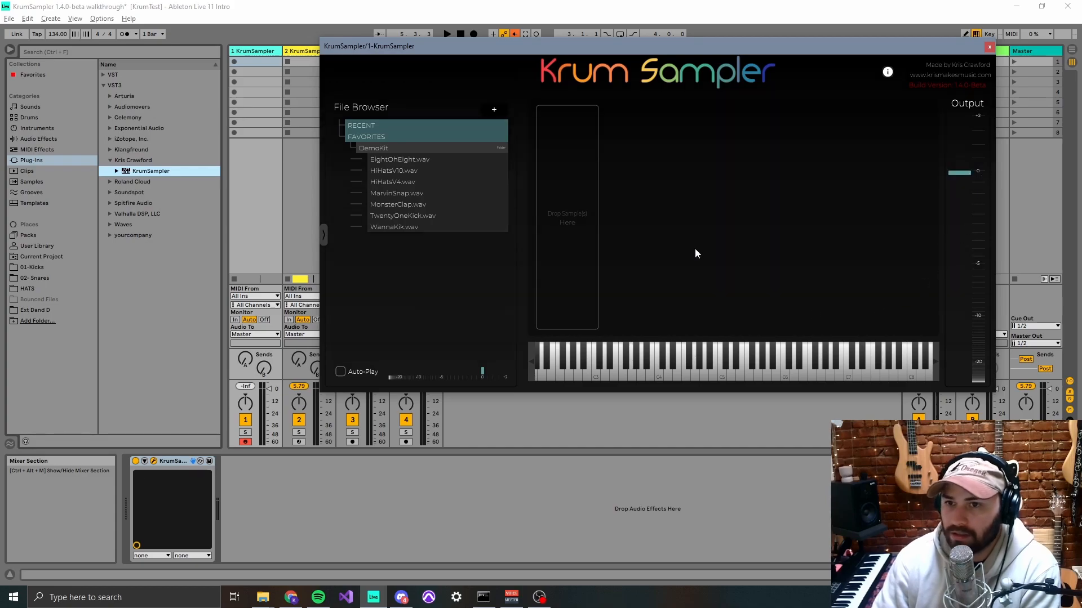
# - Add the six DemoKit samples from HiHatsV10.wav through WannaKik.wav to the sampler as modules
pyautogui.keyDown('shift'); pyautogui.click(412, 225); pyautogui.keyUp('shift')
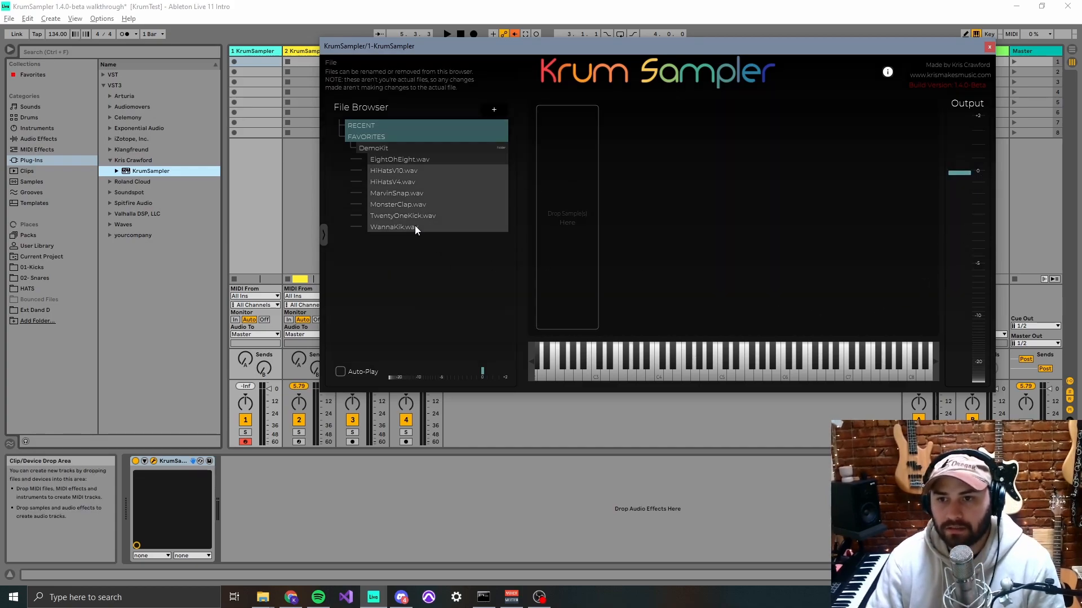
pyautogui.moveTo(398, 210); pyautogui.dragTo(638, 290)
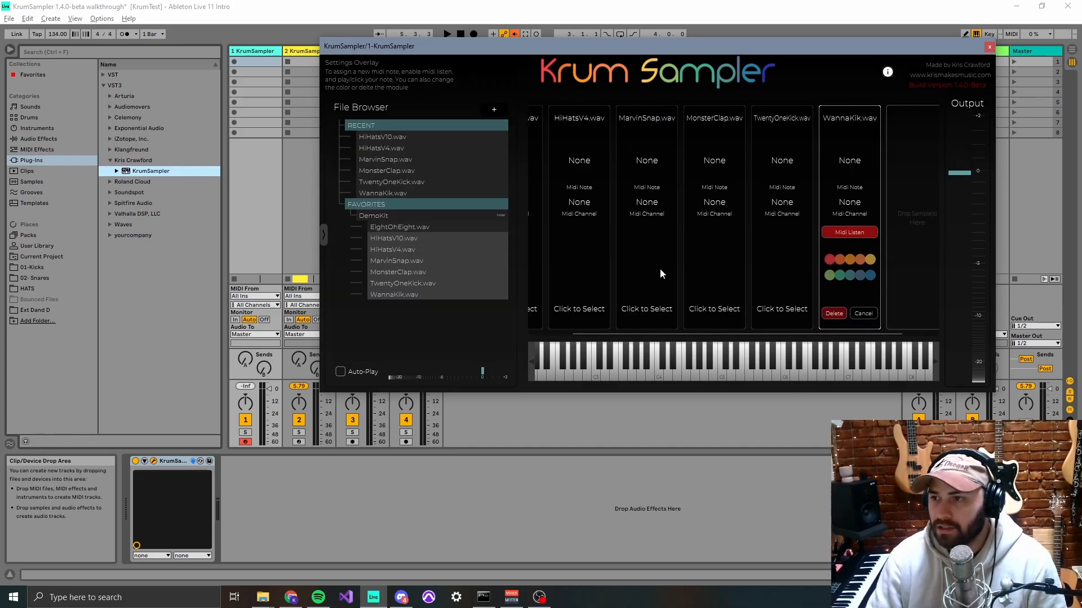
# - Assign HiHatsV10.wav to MIDI note D3, HiHatsV4.wav to E3 and MarvinSnap.wav to F3, confirming each
pyautogui.click(607, 376)
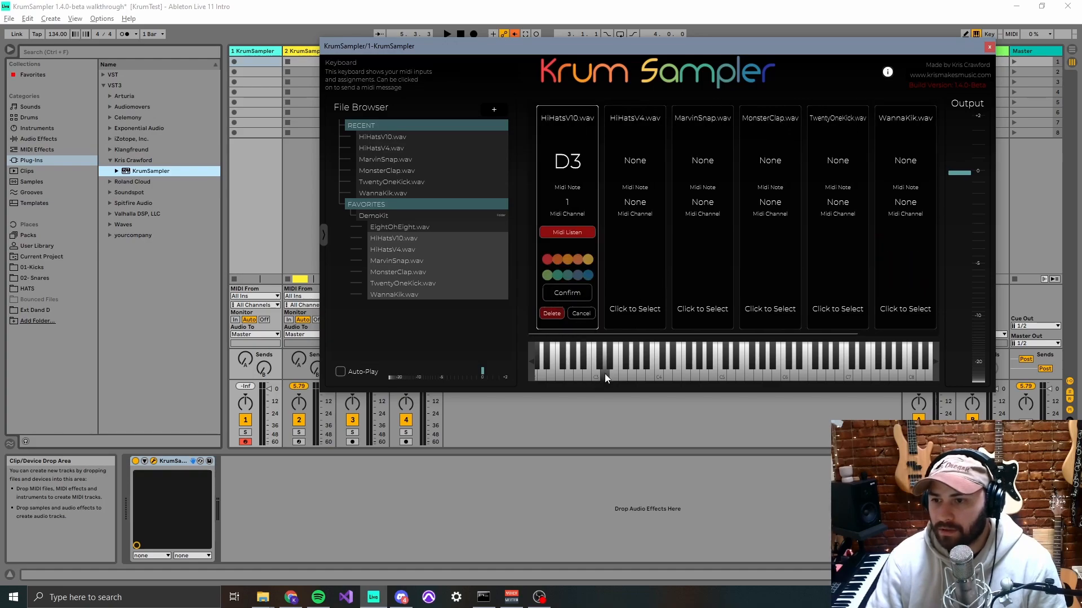
pyautogui.click(568, 292)
pyautogui.click(614, 373)
pyautogui.click(639, 294)
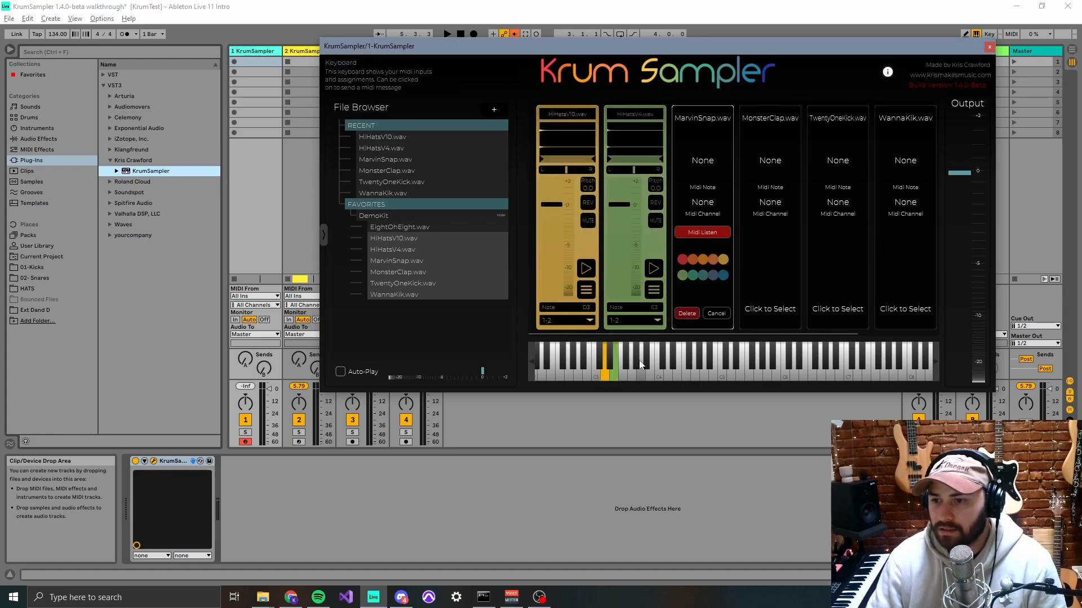
pyautogui.click(623, 374)
pyautogui.click(703, 293)
# - Assign MonsterClap.wav to MIDI note G3, TwentyOneKick.wav to B3 and WannaKik.wav to C4, confirming each
pyautogui.click(632, 373)
pyautogui.click(770, 294)
pyautogui.click(650, 372)
pyautogui.click(751, 293)
pyautogui.click(659, 371)
pyautogui.click(812, 293)
# - Audition the loaded samples by playing the assigned keys from D3 to C4
pyautogui.scroll(4, 740, 311)
pyautogui.click(721, 271)
pyautogui.click(659, 377)
pyautogui.click(605, 381)
pyautogui.moveTo(605, 382); pyautogui.dragTo(663, 381)
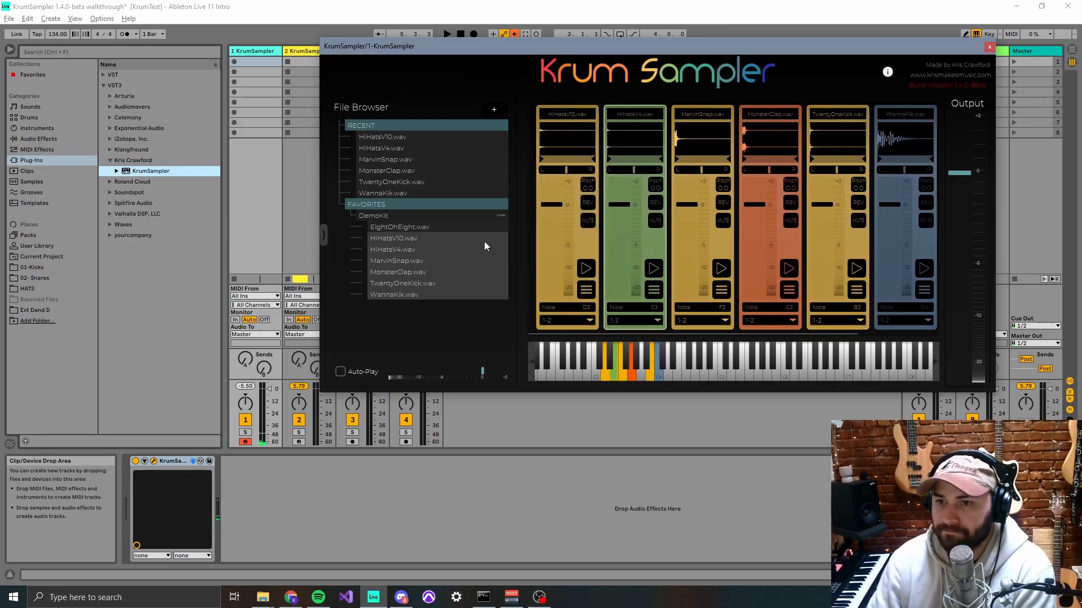
# - Hide the plug-in's file browser and reassign HiHatsV4.wav to MIDI note D3
pyautogui.click(324, 233)
pyautogui.moveTo(559, 50); pyautogui.dragTo(765, 22)
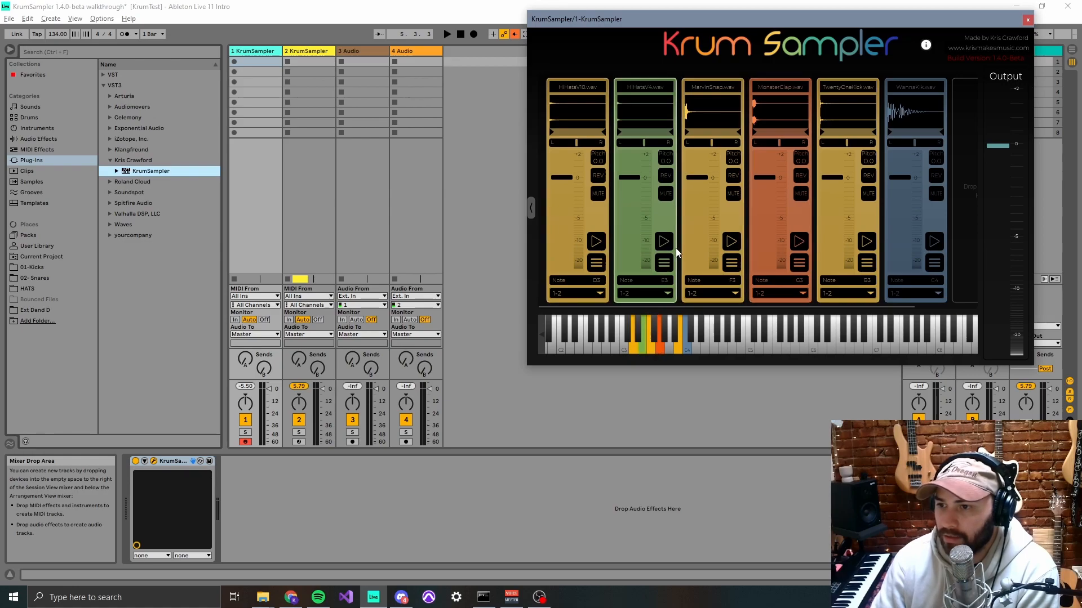
pyautogui.click(664, 263)
pyautogui.click(645, 207)
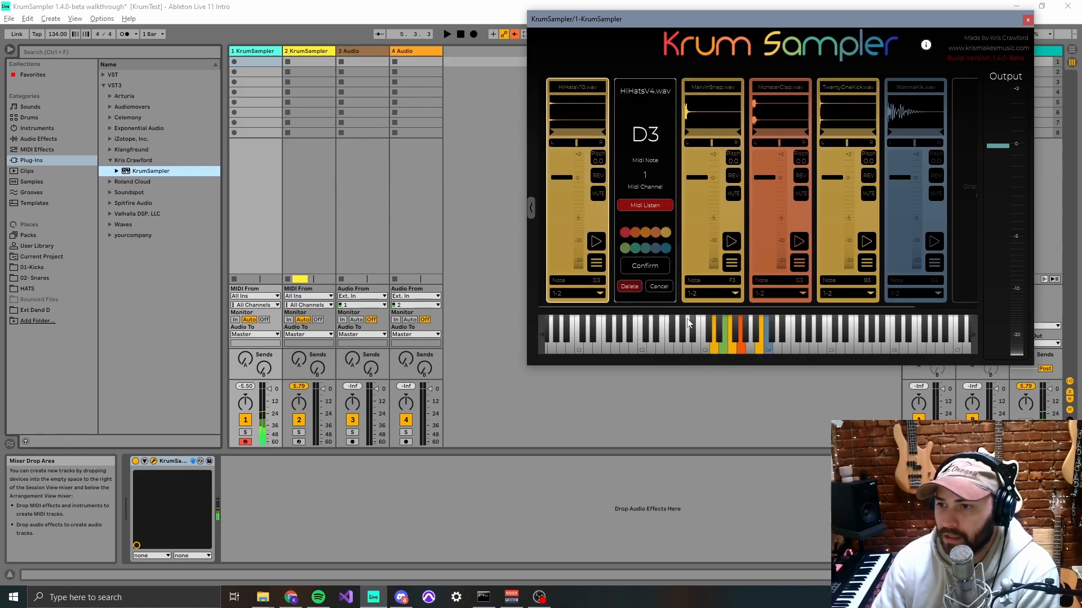
pyautogui.click(658, 266)
# - Play the D3 and G3 keys to hear the two layered hi-hats and the clap
pyautogui.click(711, 347)
pyautogui.click(714, 346)
pyautogui.click(742, 346)
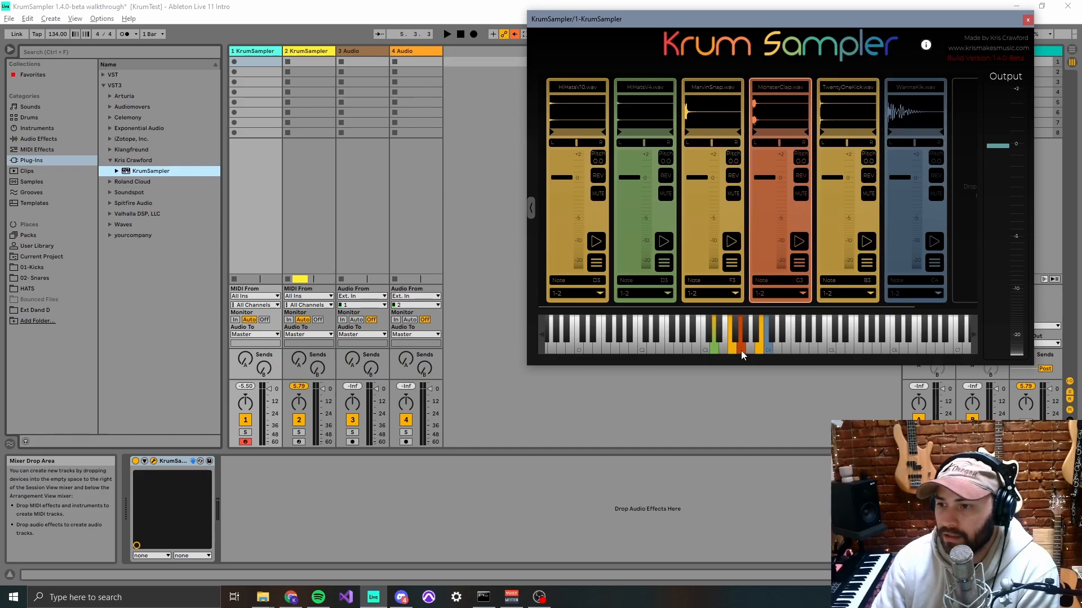
# - Change the color of the HiHatsV10.wav module to teal
pyautogui.click(596, 266)
pyautogui.click(567, 249)
pyautogui.click(590, 269)
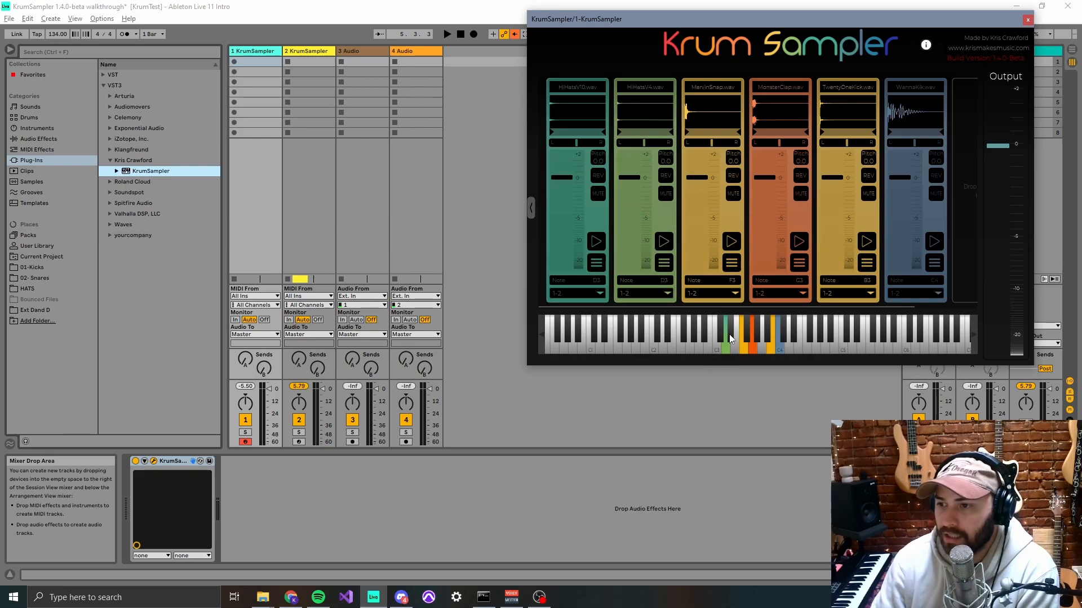
# - Change the color of the HiHatsV10.wav module to red
pyautogui.click(597, 264)
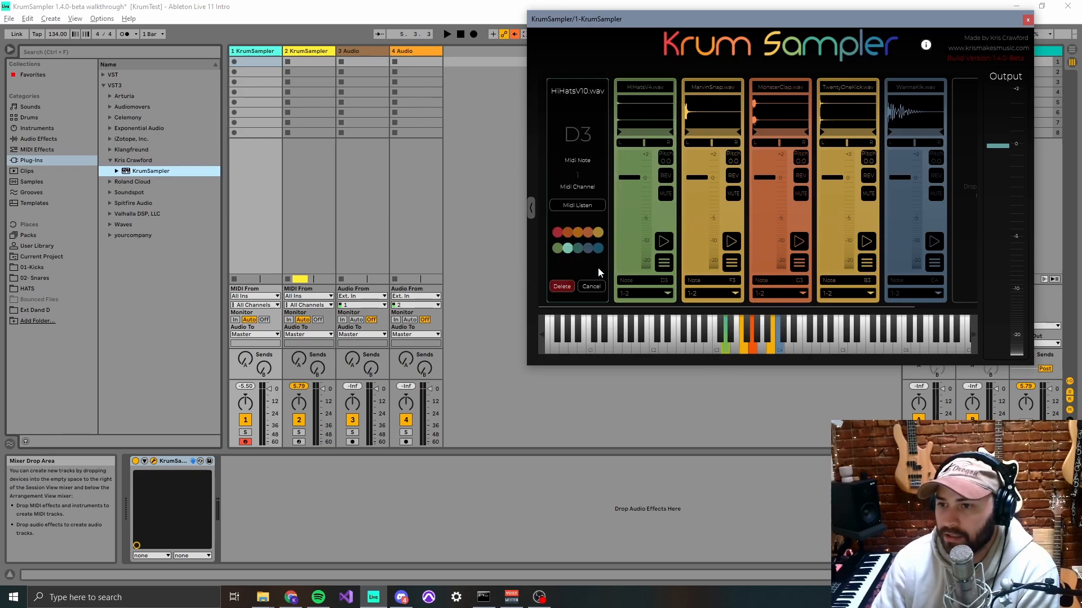
pyautogui.click(556, 234)
pyautogui.click(583, 265)
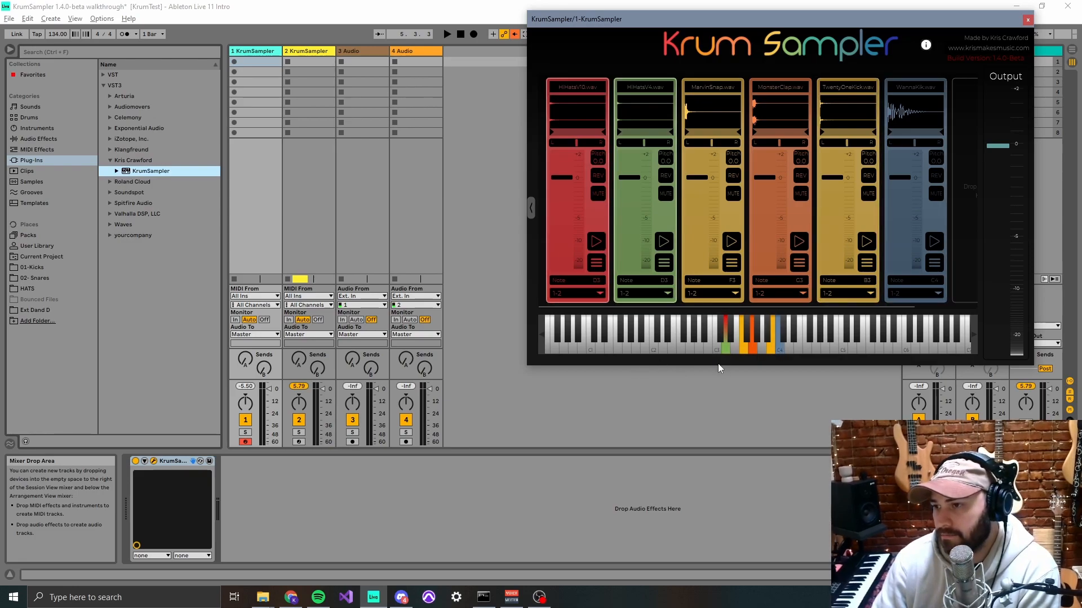
# - Lower the volume of all six sample modules by varying amounts, setting TwentyOneKick.wav to about -2.7 dB
pyautogui.moveTo(797, 27); pyautogui.dragTo(792, 28)
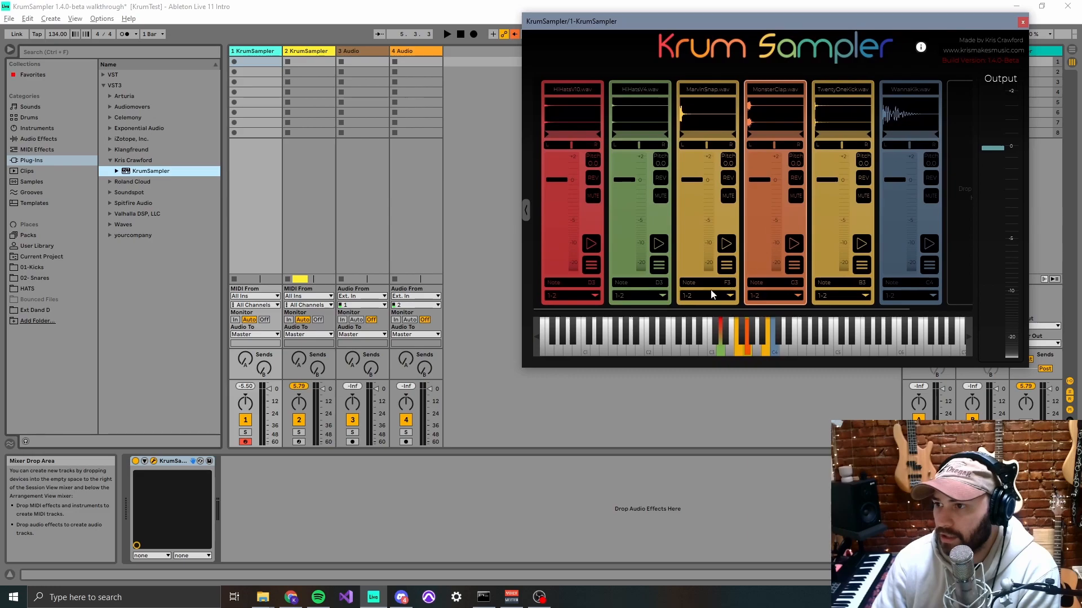
pyautogui.moveTo(690, 186); pyautogui.dragTo(688, 201)
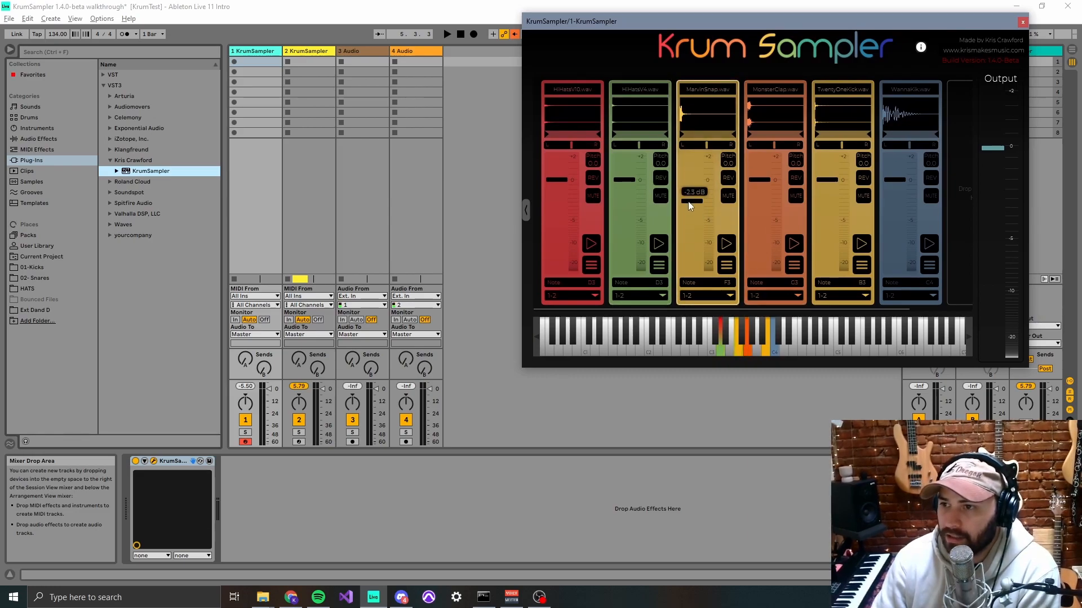
pyautogui.moveTo(622, 180); pyautogui.dragTo(620, 211)
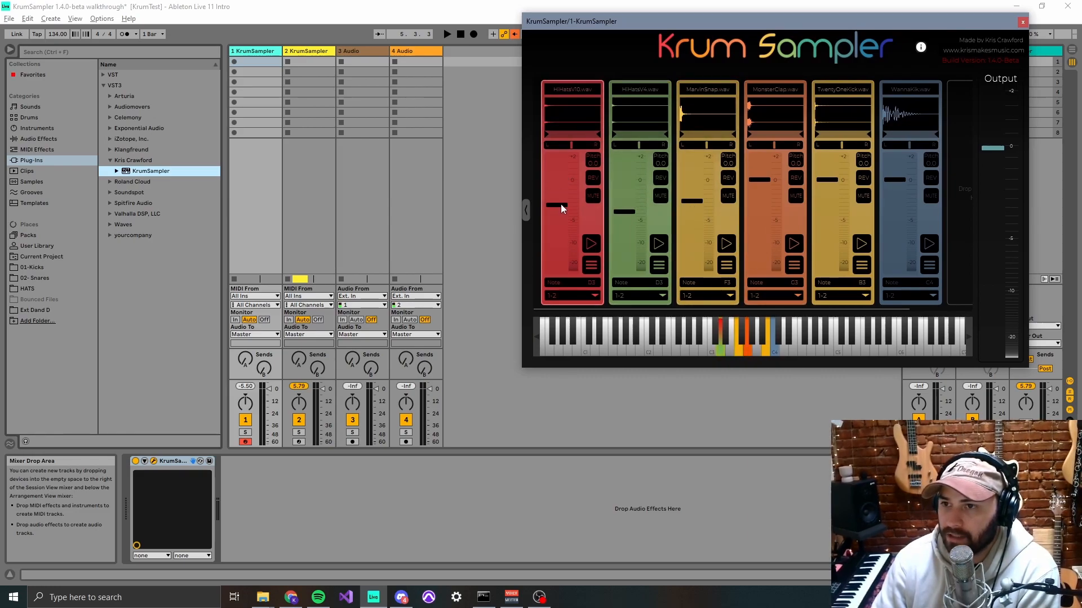
pyautogui.moveTo(693, 201); pyautogui.dragTo(694, 221)
pyautogui.moveTo(766, 184); pyautogui.dragTo(765, 204)
pyautogui.moveTo(835, 185); pyautogui.dragTo(830, 201)
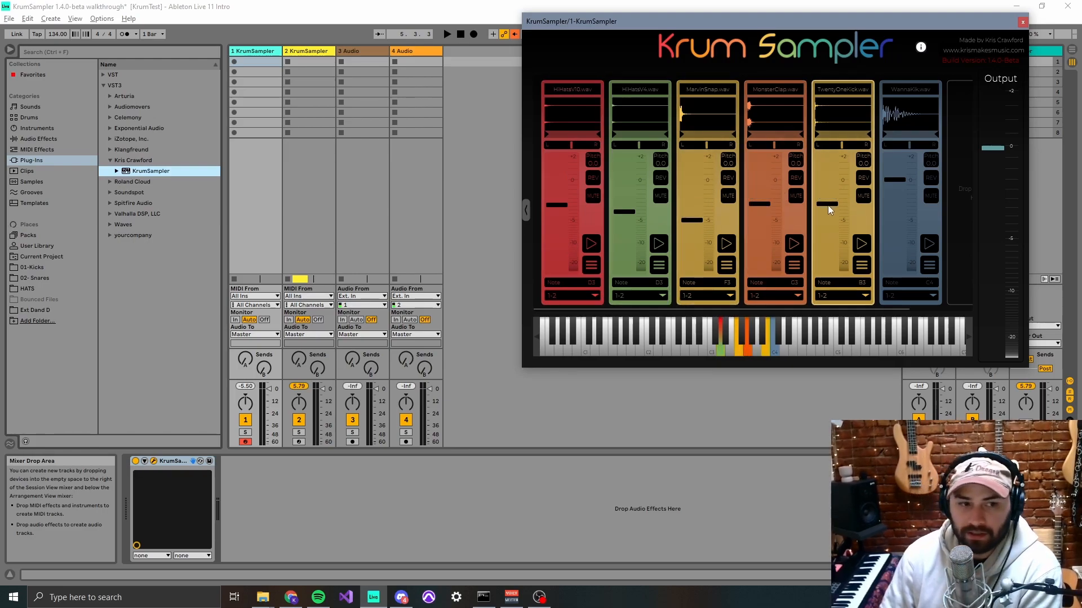
pyautogui.moveTo(827, 207)
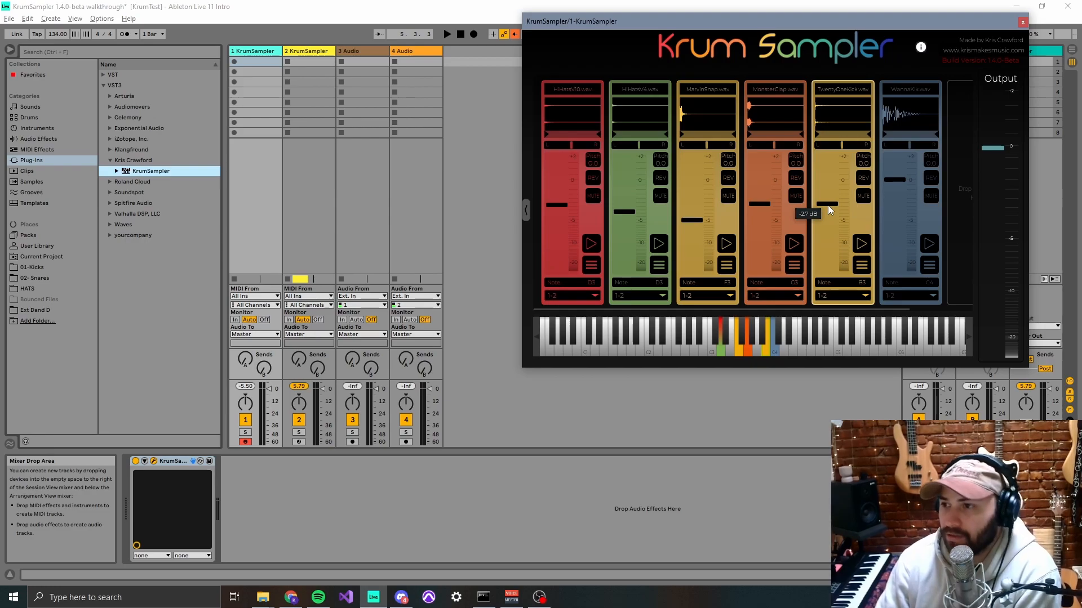
pyautogui.moveTo(896, 180)
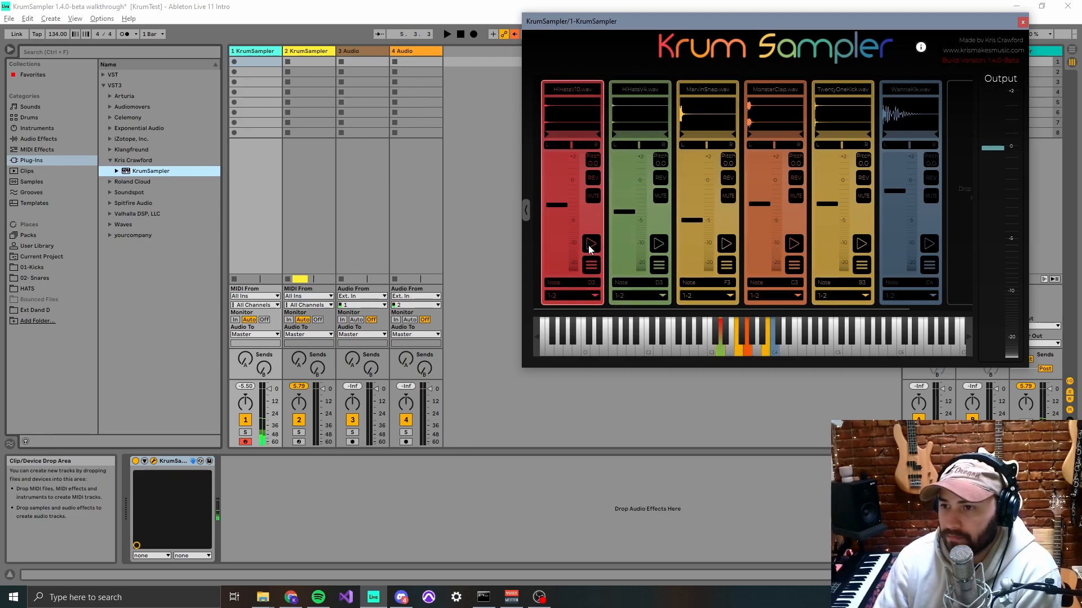
# - Open and cancel MarvinSnap.wav's settings, and try muting and unmuting the MarvinSnap.wav, MonsterClap.wav and TwentyOneKick.wav modules
pyautogui.click(727, 266)
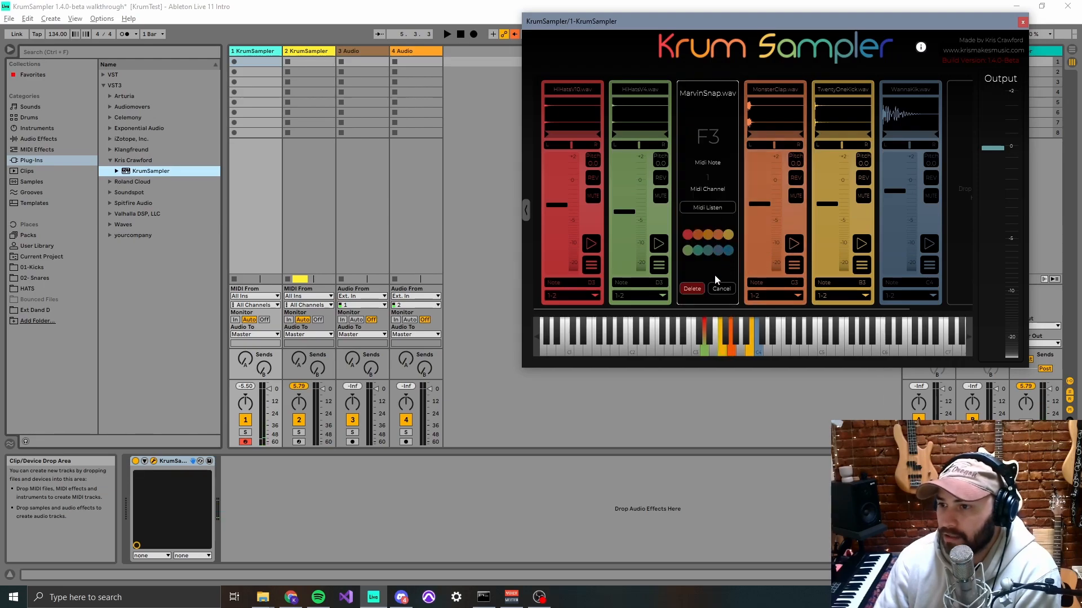
pyautogui.click(720, 289)
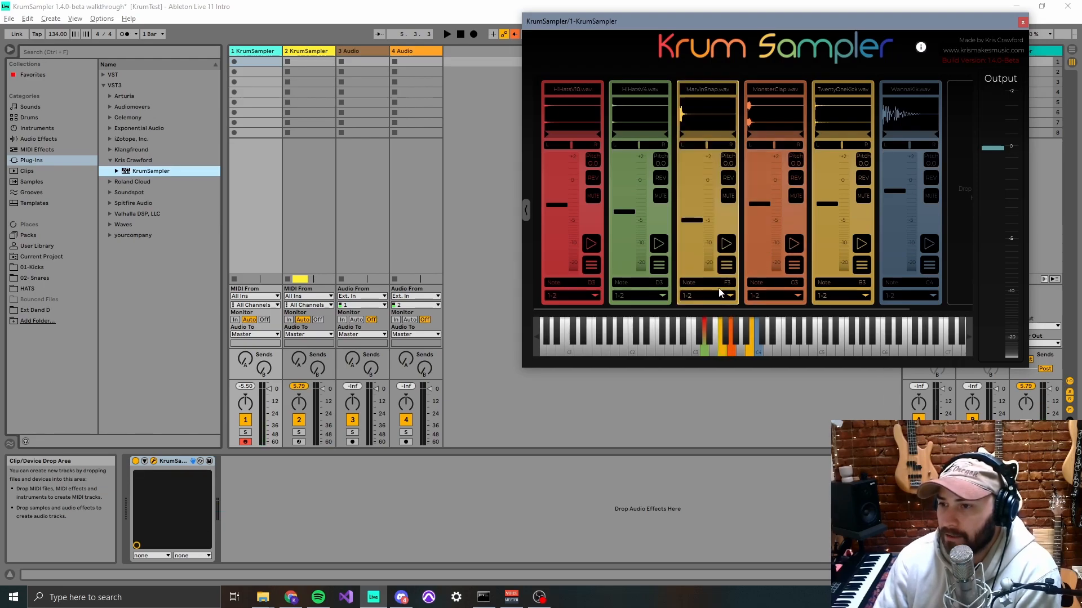
pyautogui.click(727, 196)
pyautogui.click(794, 196)
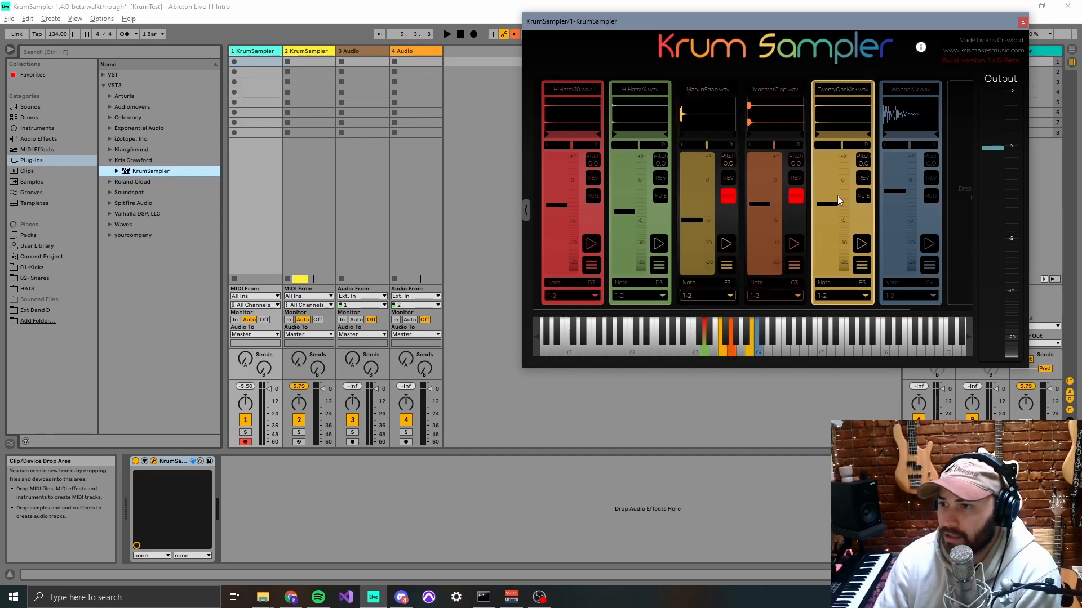
pyautogui.click(860, 196)
pyautogui.click(794, 197)
pyautogui.click(725, 198)
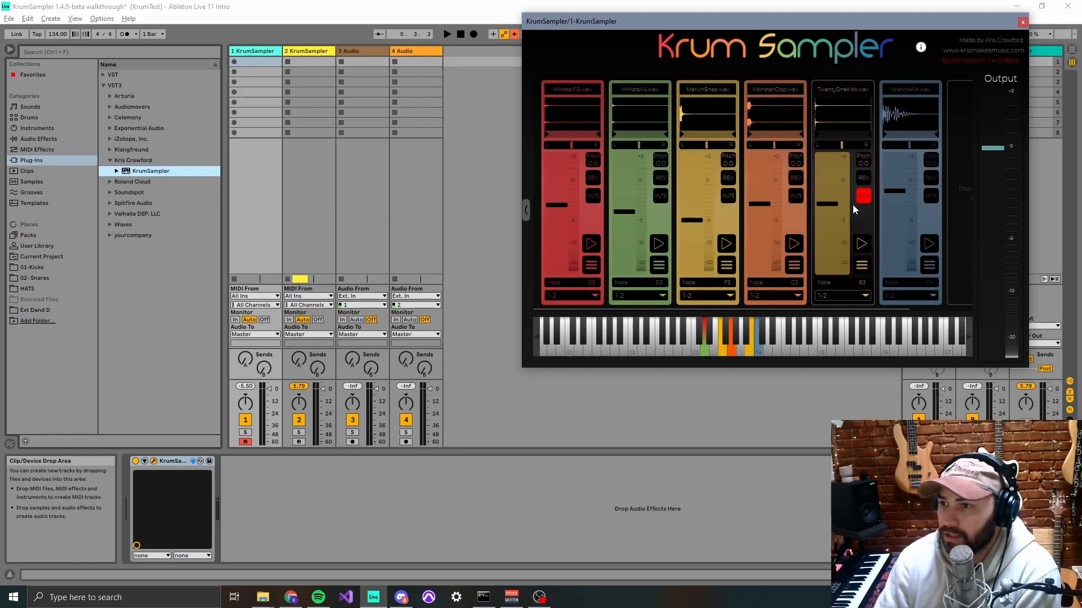
pyautogui.click(863, 196)
pyautogui.click(727, 197)
pyautogui.click(726, 197)
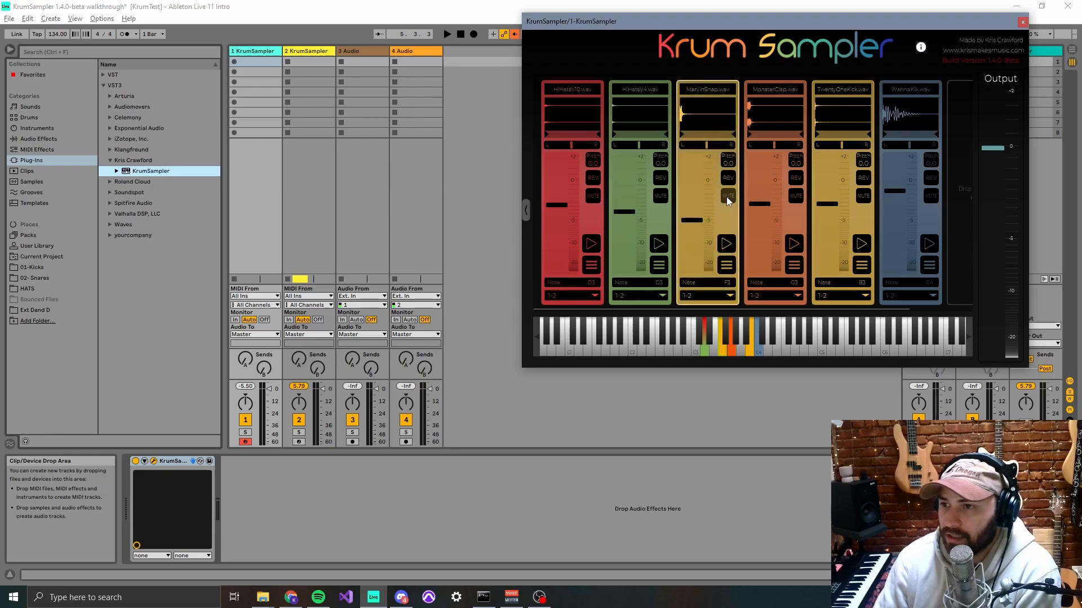
# - Play D3 while muting HiHatsV10.wav and HiHatsV4.wav in turn to hear each alone, and unmute both
pyautogui.click(704, 348)
pyautogui.click(704, 348)
pyautogui.click(591, 195)
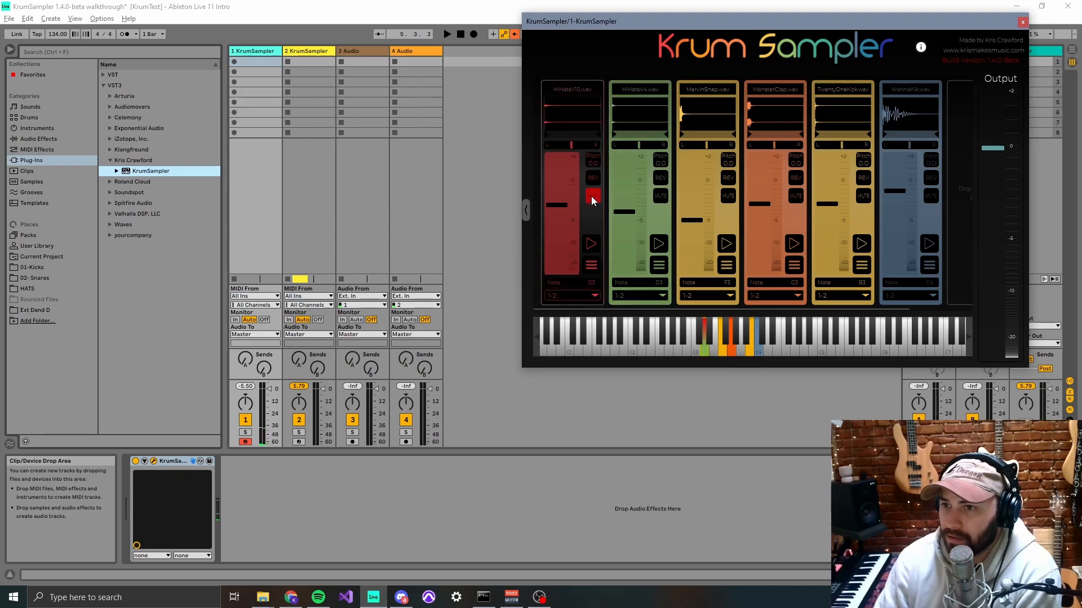
pyautogui.click(709, 349)
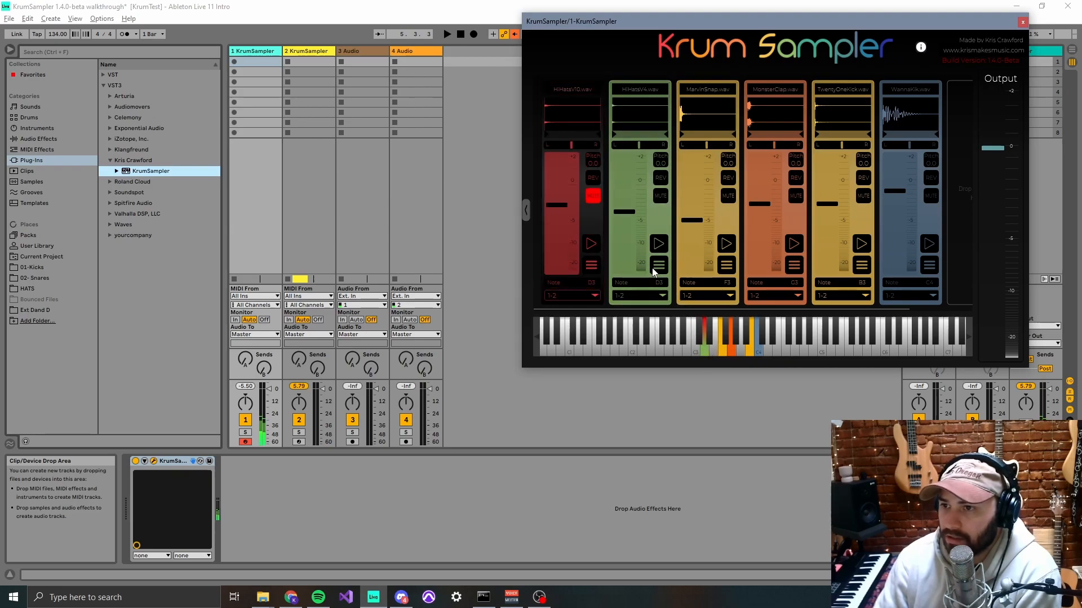
pyautogui.click(660, 196)
pyautogui.click(593, 195)
pyautogui.click(704, 351)
pyautogui.click(704, 351)
pyautogui.click(592, 195)
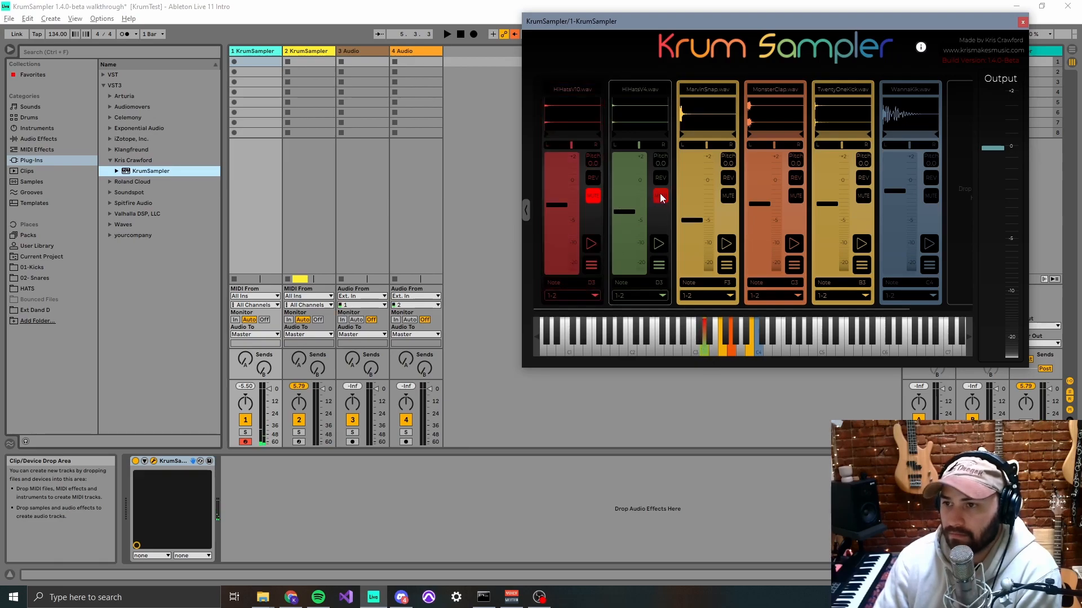
pyautogui.click(660, 196)
pyautogui.click(592, 196)
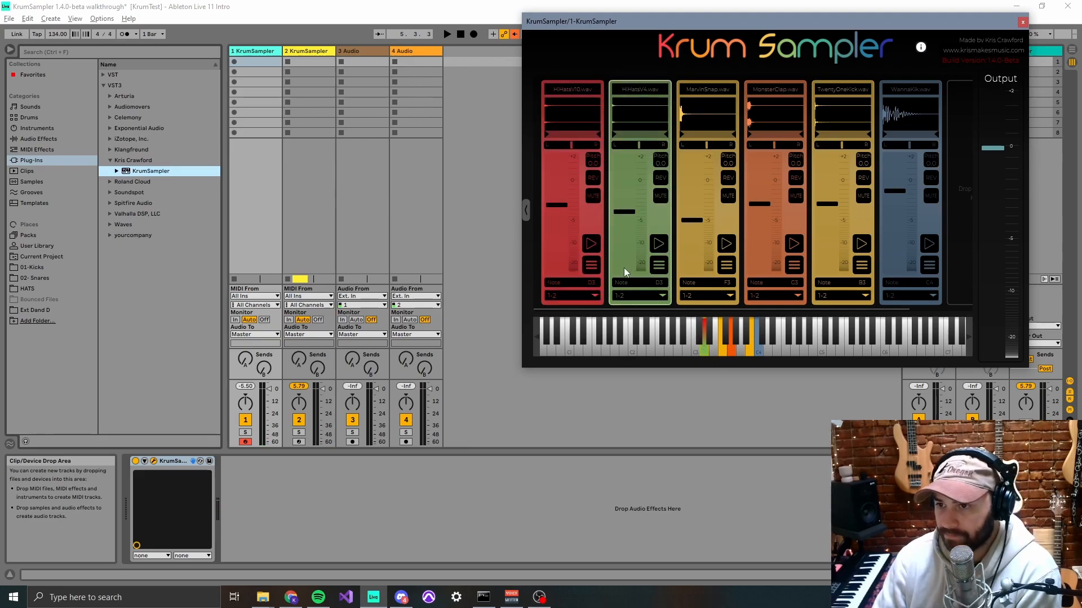
# - Mute the HiHatsV10.wav module and turn on reverse playback for HiHatsV4.wav
pyautogui.click(592, 196)
pyautogui.click(661, 178)
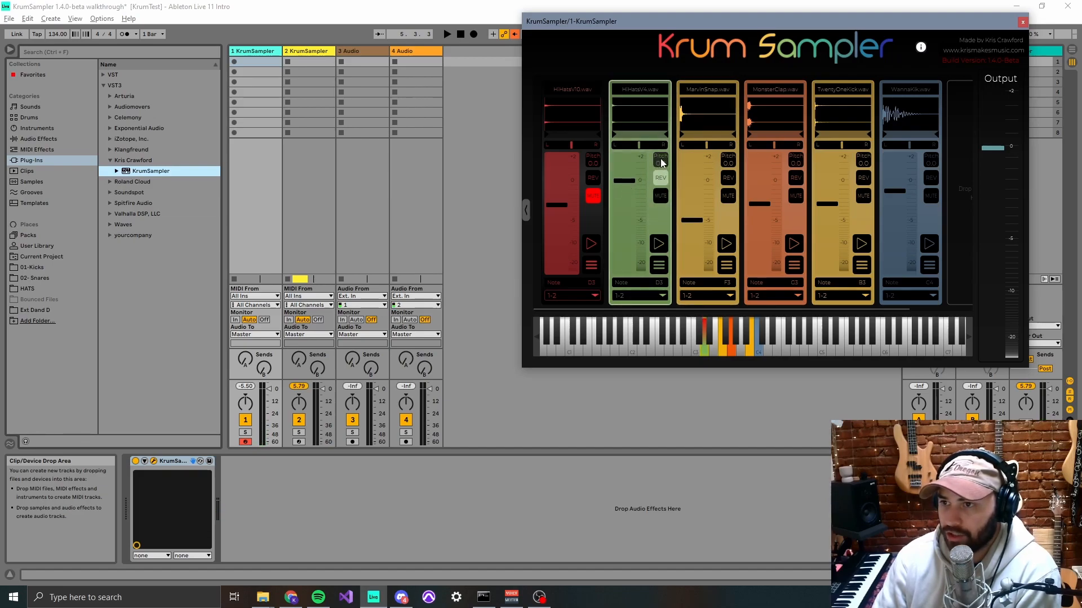
# - Lower the pitch of the HiHatsV4.wav module
pyautogui.moveTo(660, 160); pyautogui.dragTo(660, 174)
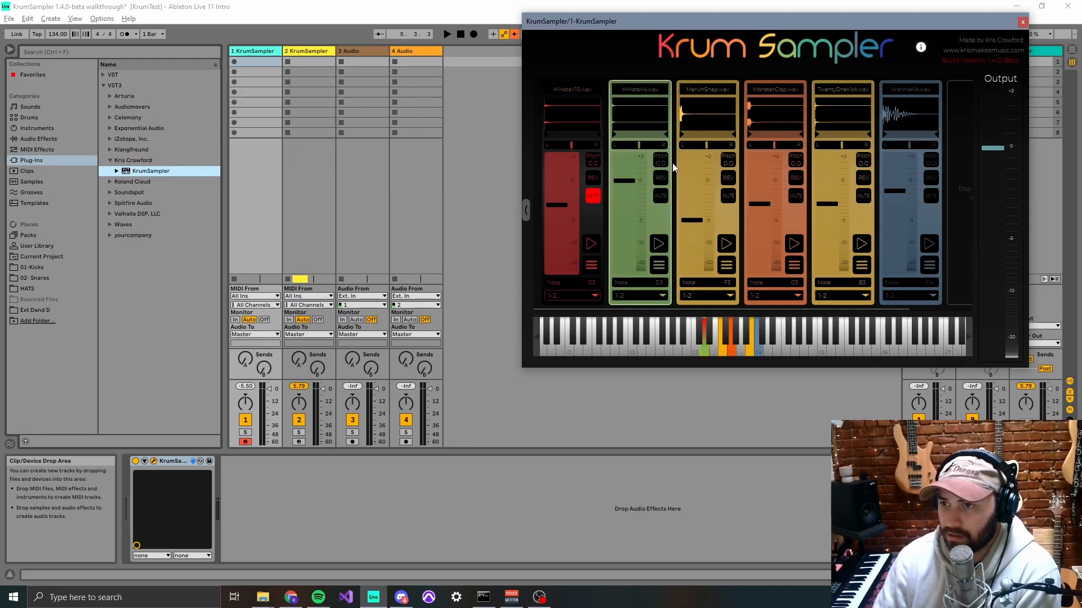
pyautogui.moveTo(661, 161); pyautogui.dragTo(660, 167)
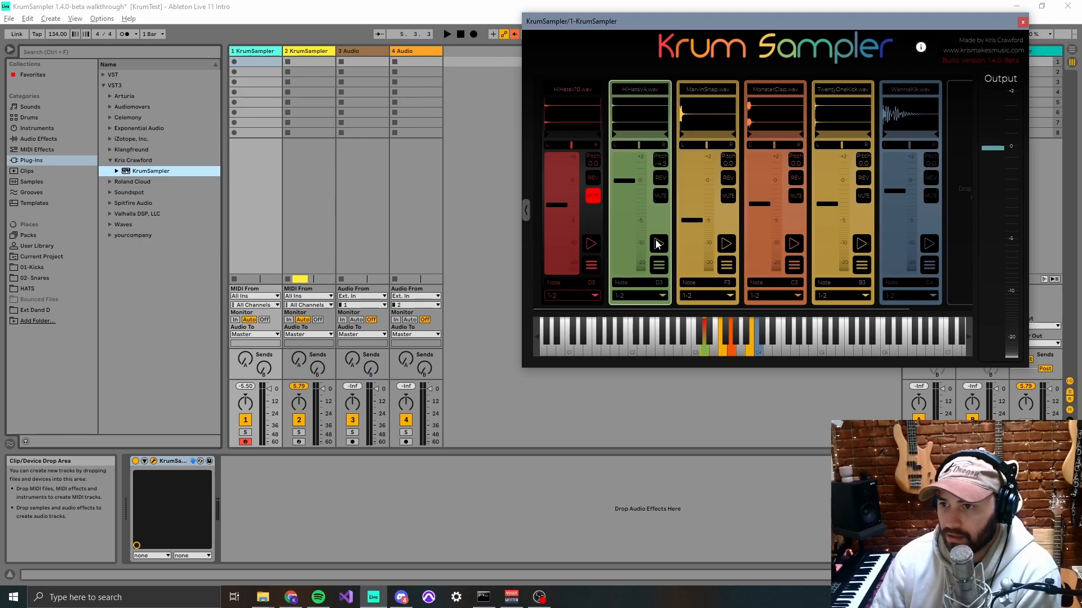
# - Adjust the pitch of the HiHatsV4.wav module, audition the sample at different pitches, and reset the pitch to 0.0
pyautogui.moveTo(660, 165); pyautogui.dragTo(660, 169)
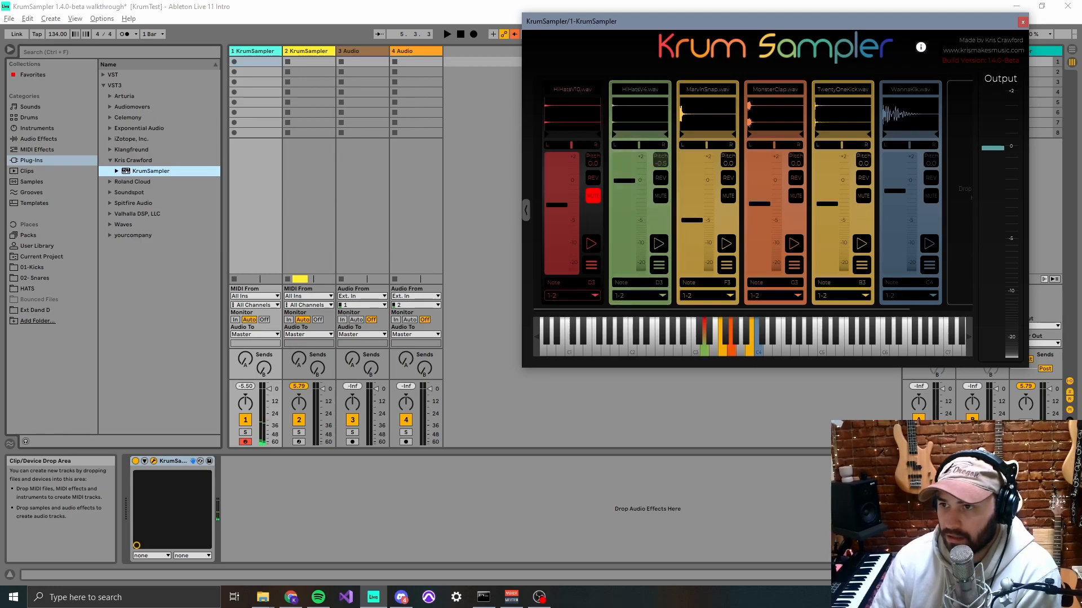
pyautogui.click(658, 243)
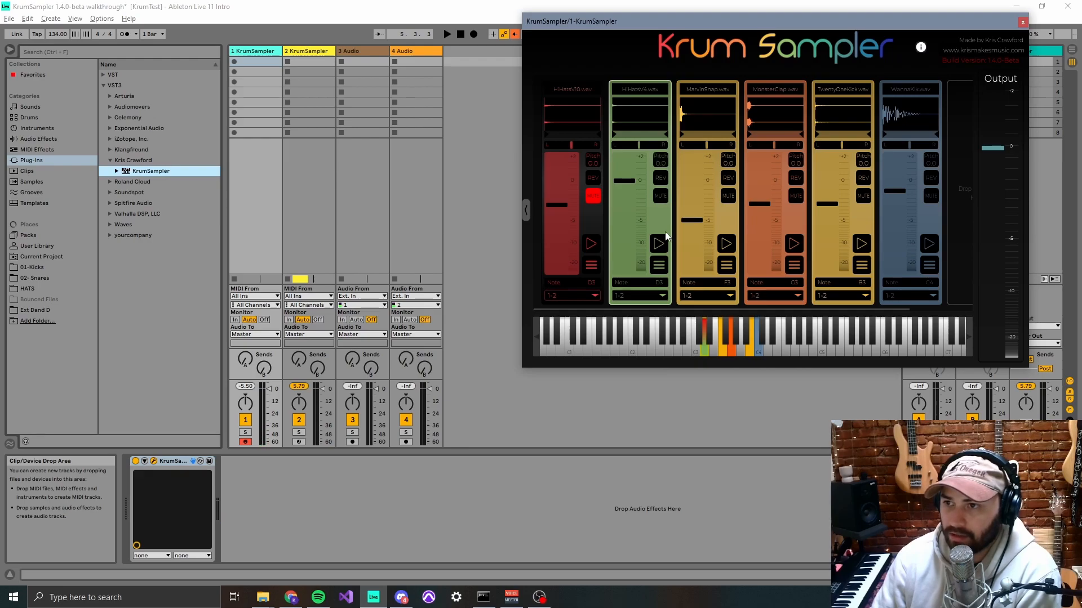
pyautogui.click(661, 246)
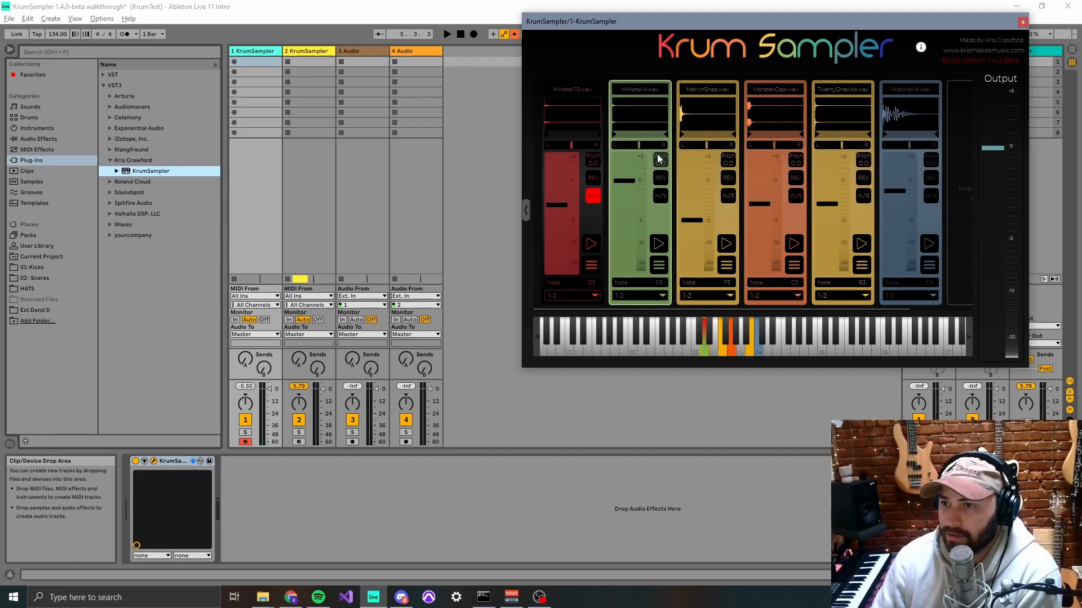
pyautogui.moveTo(661, 161); pyautogui.dragTo(661, 166)
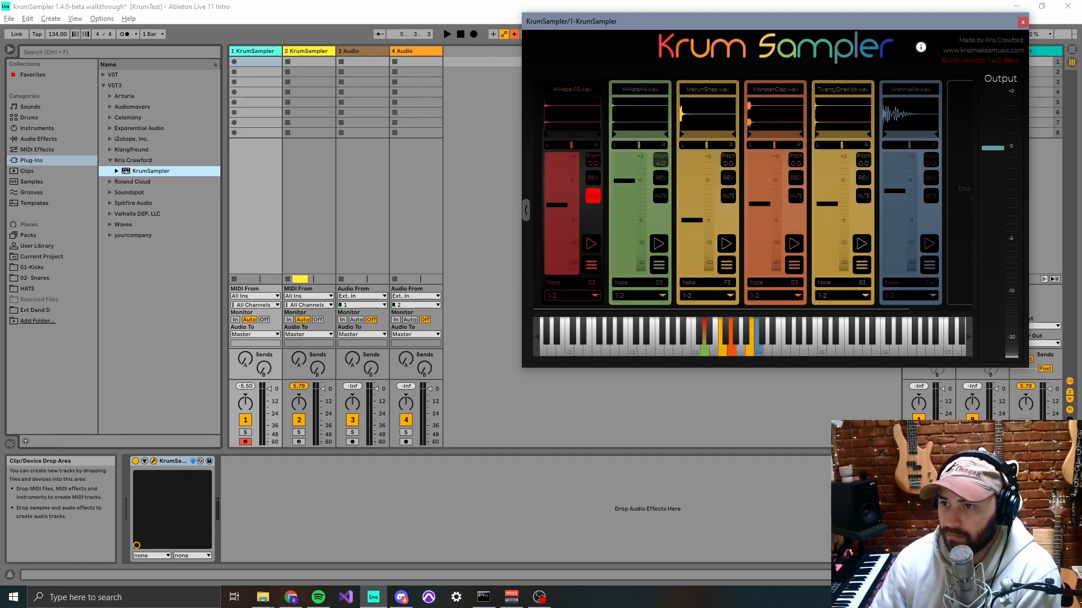
pyautogui.doubleClick(664, 164)
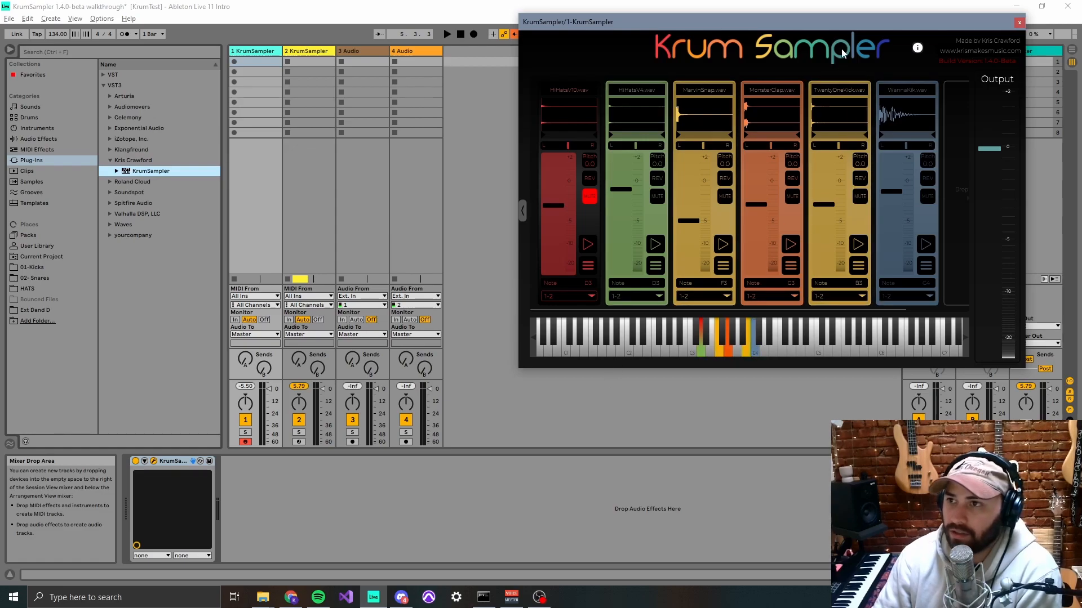
# - Expose the Module 1 pitch shift parameter on the track 1 KrumSampler device through Configure mode and try its slider
pyautogui.moveTo(855, 24)
pyautogui.mouseDown()
pyautogui.moveTo(867, 25)
pyautogui.moveTo(845, 22)
pyautogui.mouseUp()
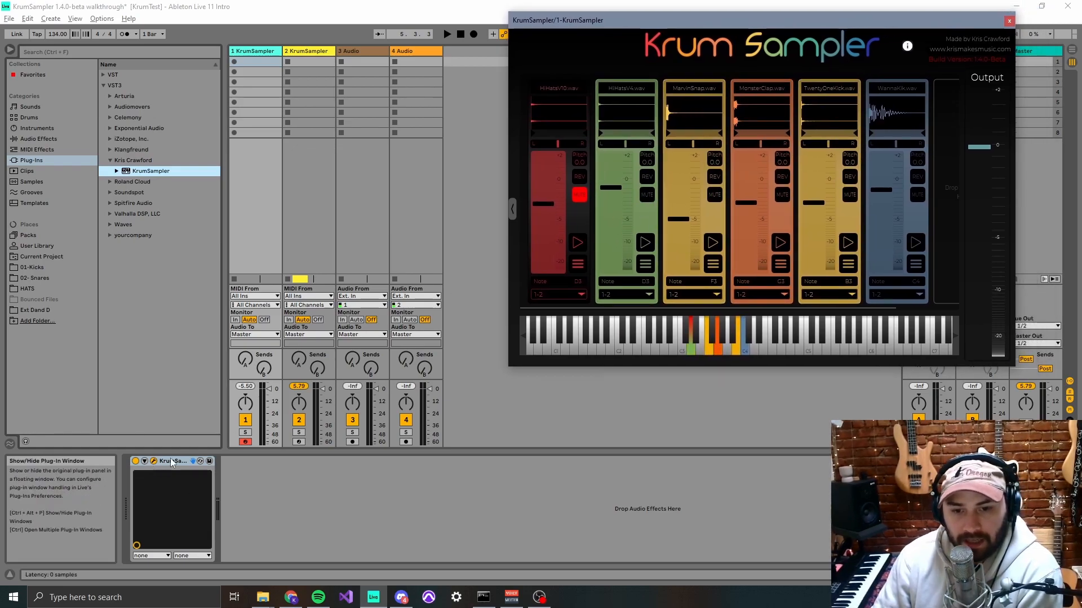
pyautogui.click(145, 461)
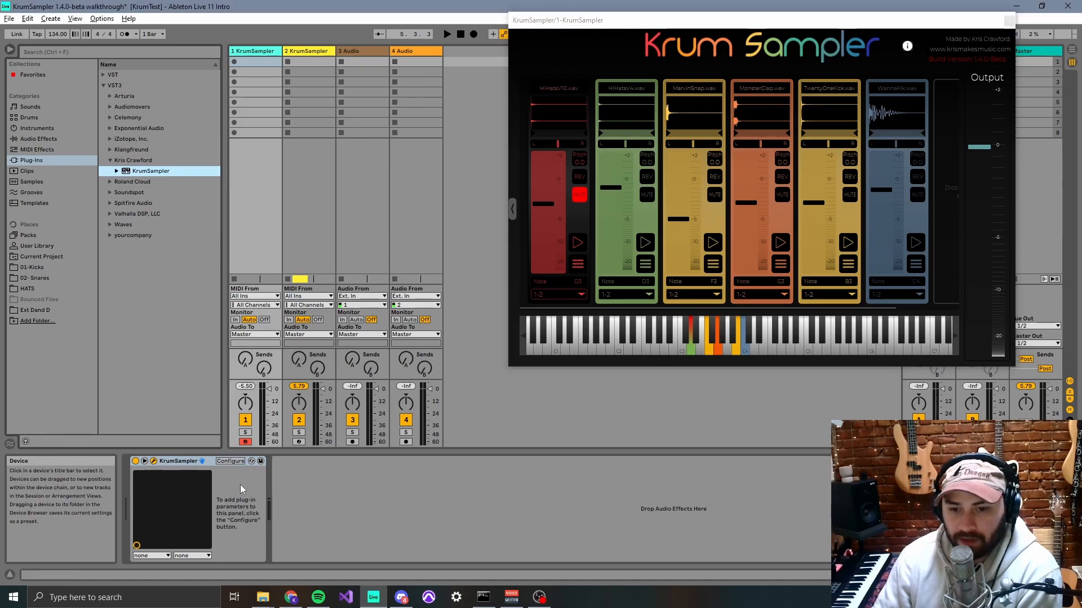
pyautogui.click(231, 462)
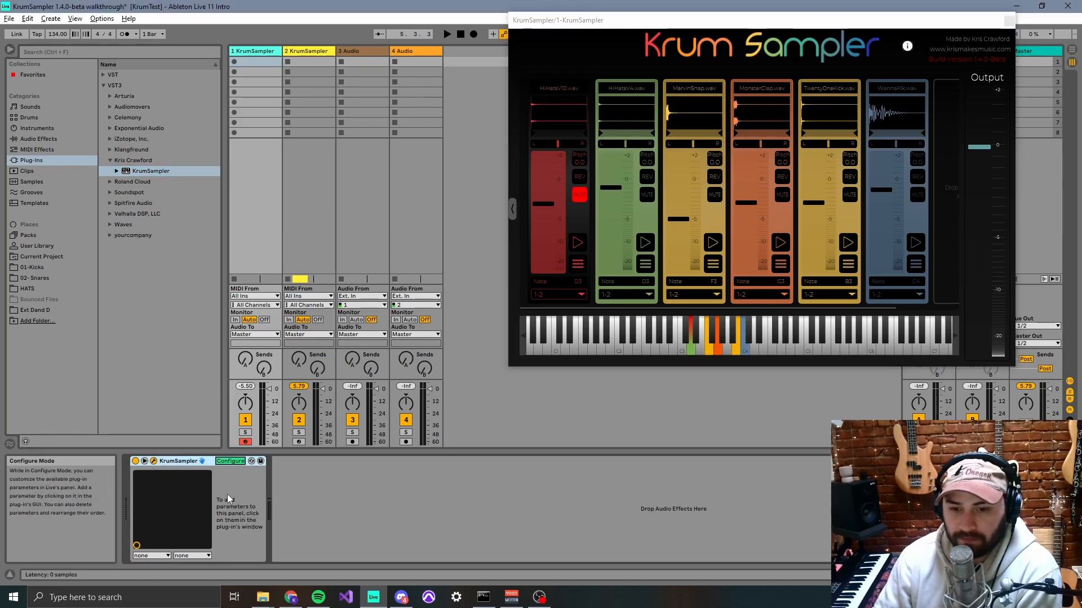
pyautogui.click(647, 158)
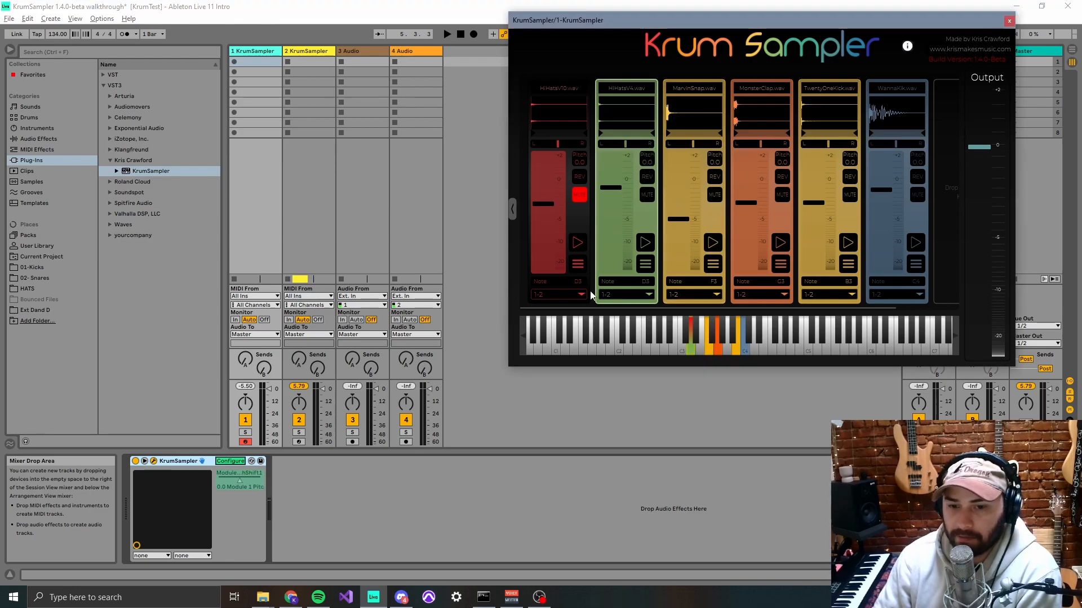
pyautogui.click(238, 499)
pyautogui.click(230, 461)
pyautogui.moveTo(239, 478); pyautogui.dragTo(257, 479)
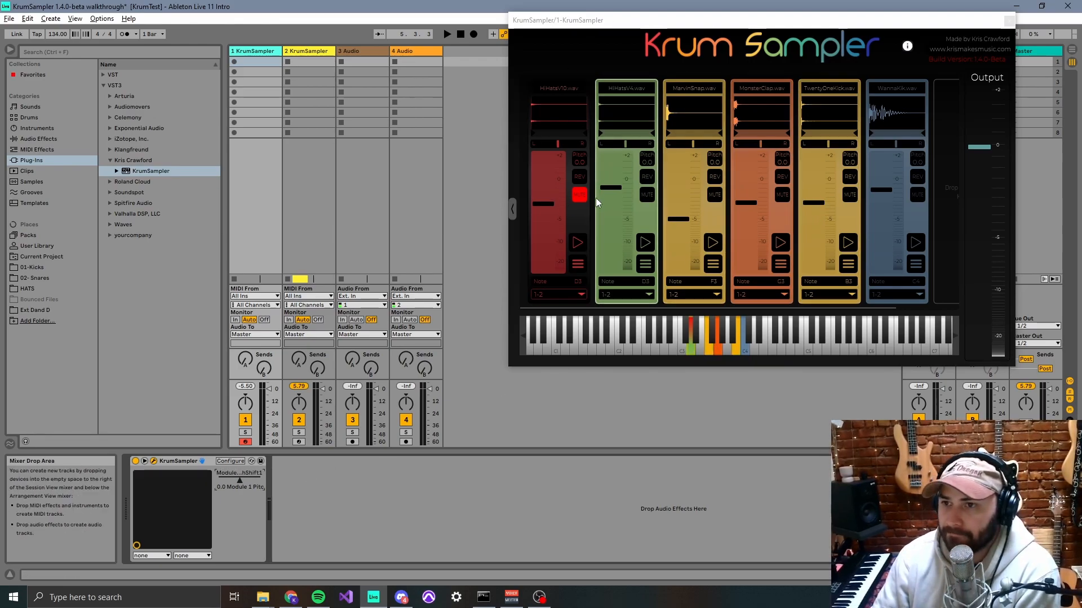
# - Unmute the HiHatsV10.wav module and shift the plug-in window slightly
pyautogui.click(580, 195)
pyautogui.click(580, 195)
pyautogui.moveTo(762, 16); pyautogui.dragTo(731, 19)
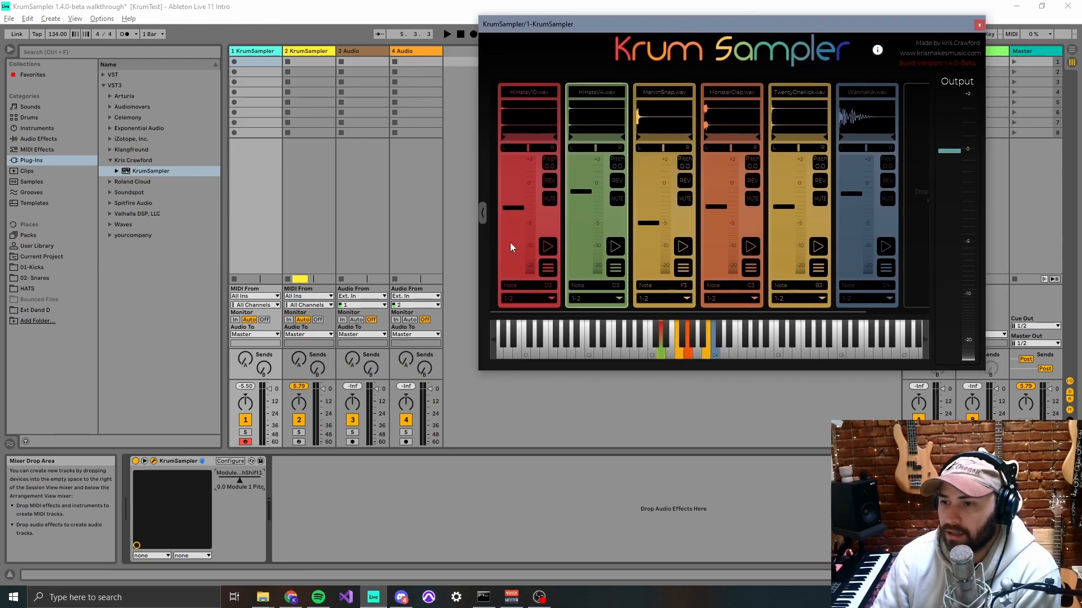
# - Show the sampler's file browser and load EightOhEight.wav, HiHatsV10.wav and HiHatsV4.wav from DemoKit together as new modules
pyautogui.click(482, 216)
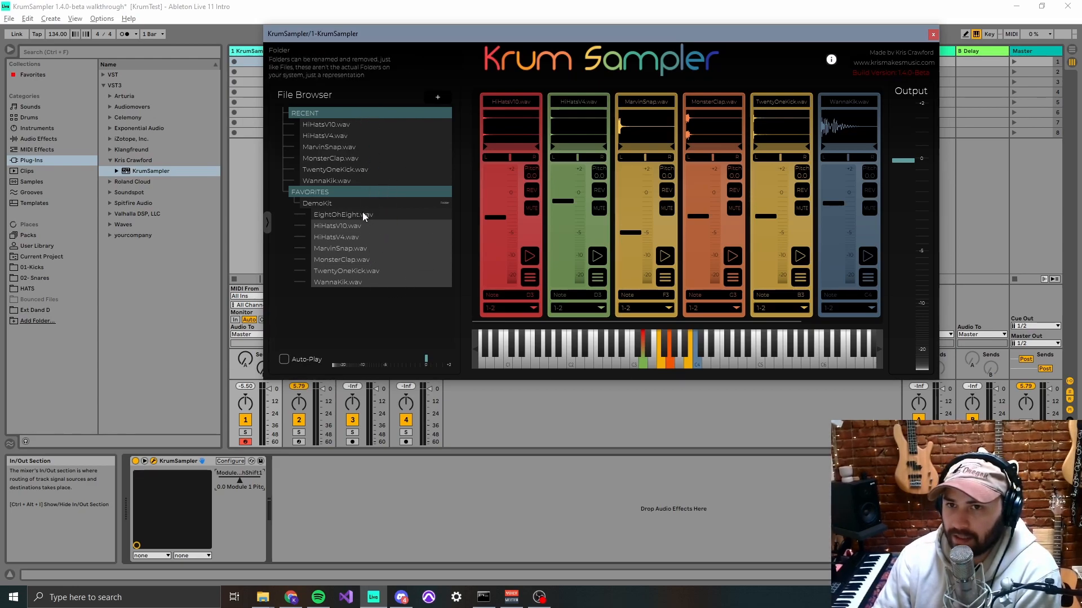
pyautogui.moveTo(442, 35); pyautogui.dragTo(445, 39)
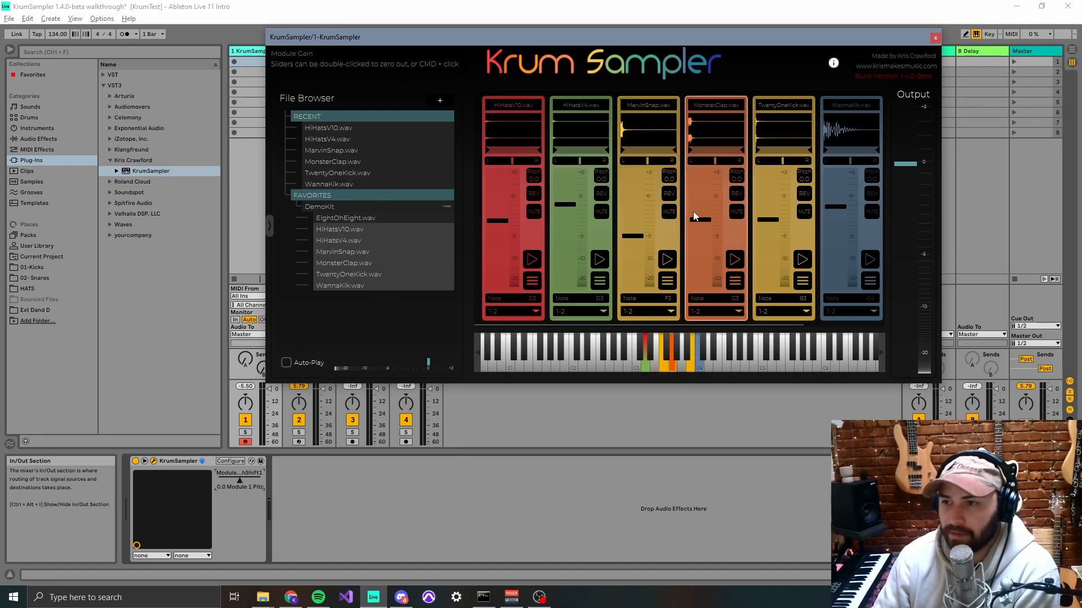
pyautogui.hscroll(3, 693, 218)
pyautogui.hscroll(3, 771, 262)
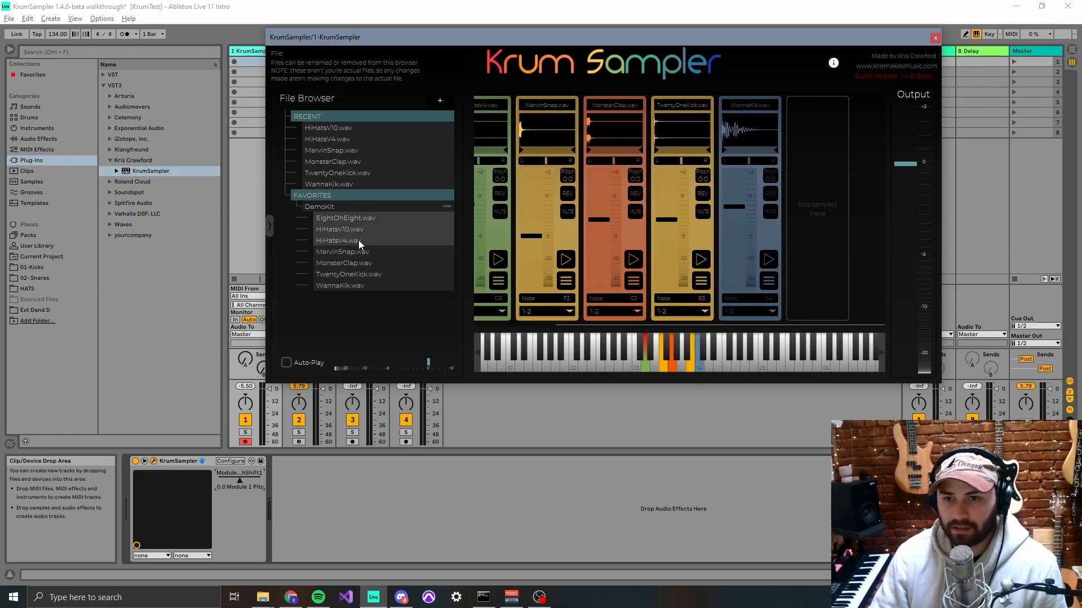
pyautogui.moveTo(333, 229); pyautogui.dragTo(827, 262)
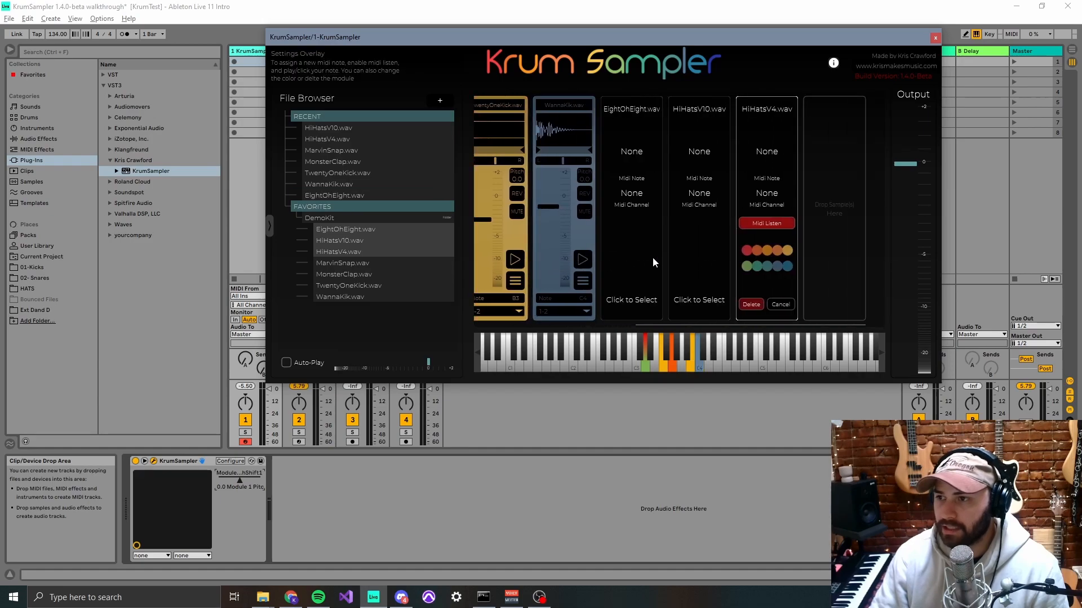
# - Switch the settings selection back and forth among the new EightOhEight.wav, HiHatsV10.wav and HiHatsV4.wav modules
pyautogui.click(618, 312)
pyautogui.click(668, 299)
pyautogui.click(605, 283)
pyautogui.click(666, 290)
pyautogui.click(612, 282)
pyautogui.click(670, 287)
pyautogui.click(614, 286)
pyautogui.click(672, 285)
pyautogui.click(616, 286)
pyautogui.click(670, 282)
pyautogui.click(727, 278)
pyautogui.click(658, 279)
pyautogui.click(610, 276)
pyautogui.click(749, 280)
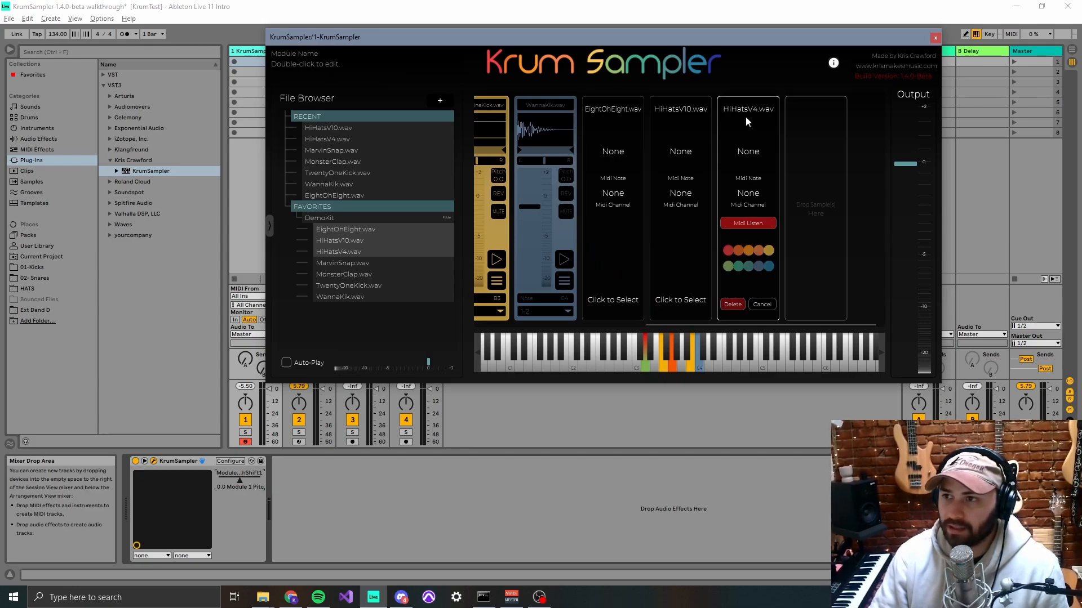
pyautogui.click(692, 258)
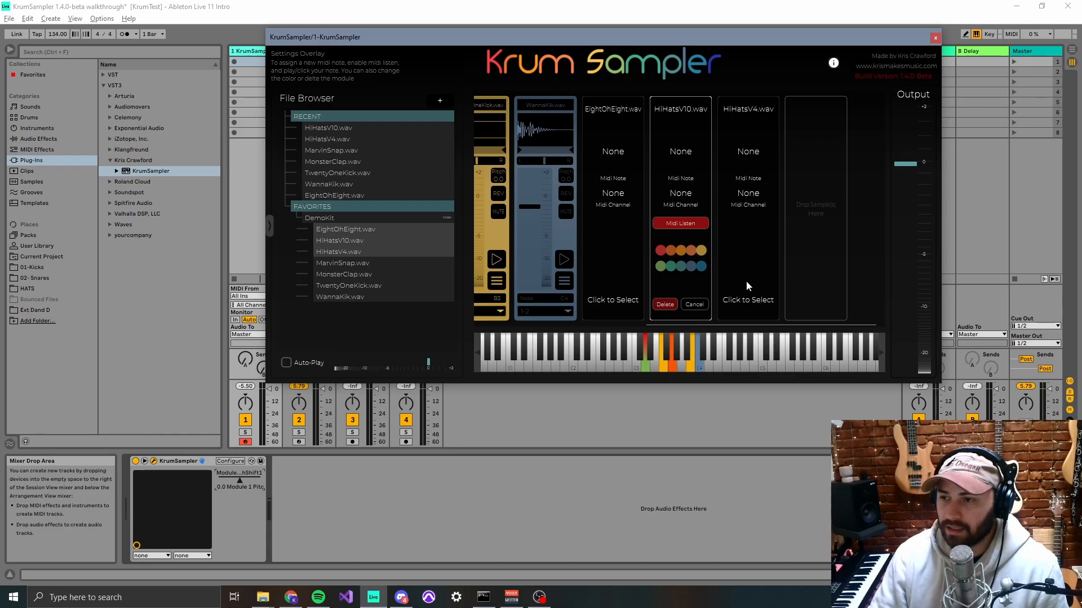
pyautogui.click(746, 280)
pyautogui.click(700, 293)
# - Assign MIDI note A4 to the new HiHatsV4.wav and HiHatsV10.wav modules, confirming each one
pyautogui.click(723, 285)
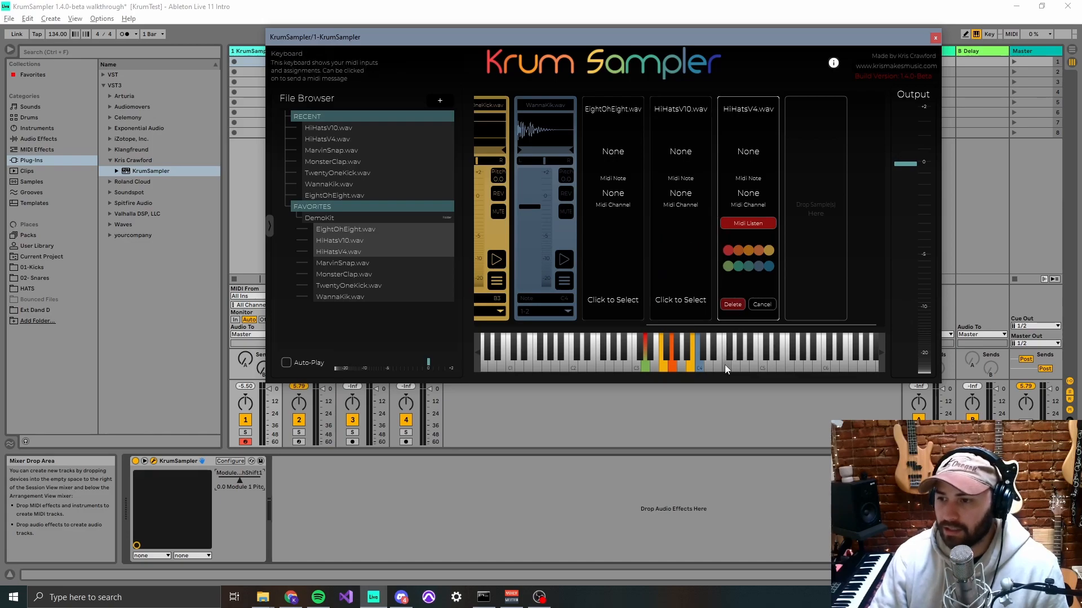
pyautogui.click(743, 366)
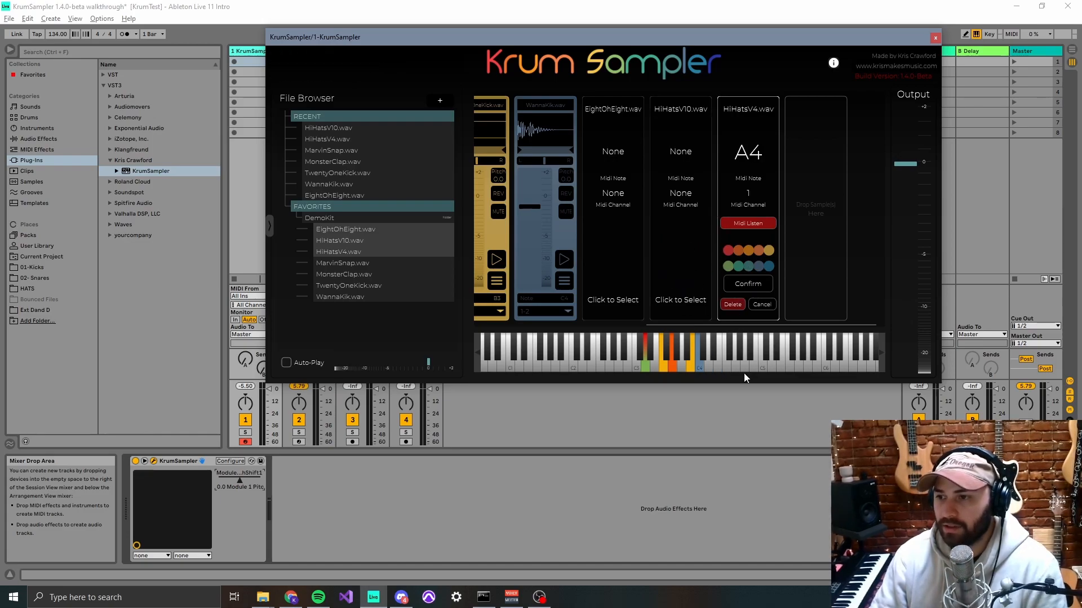
pyautogui.click(731, 281)
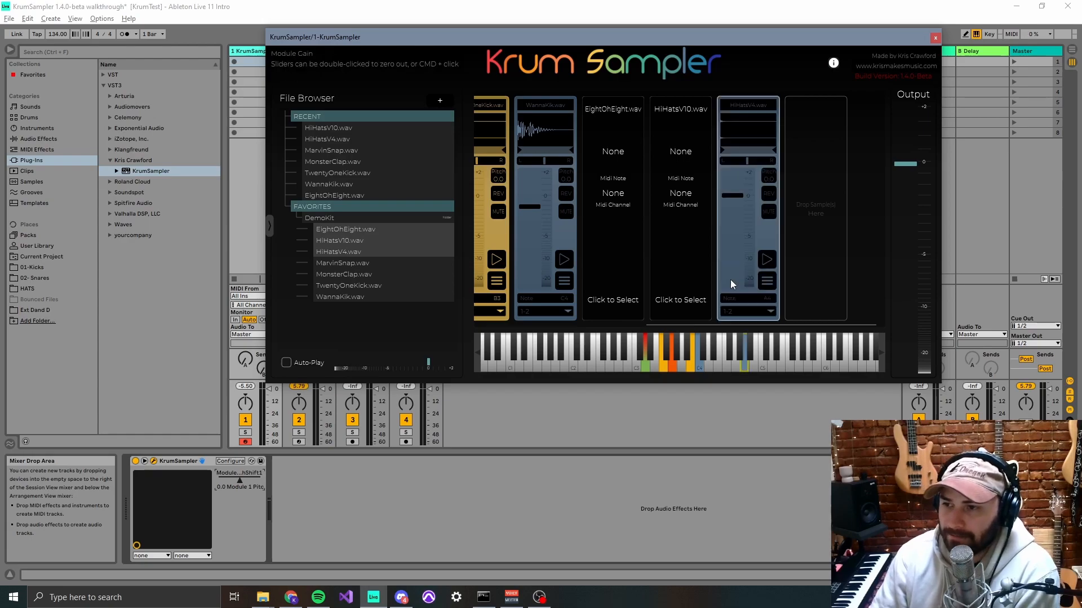
pyautogui.click(735, 366)
pyautogui.click(744, 366)
pyautogui.click(694, 287)
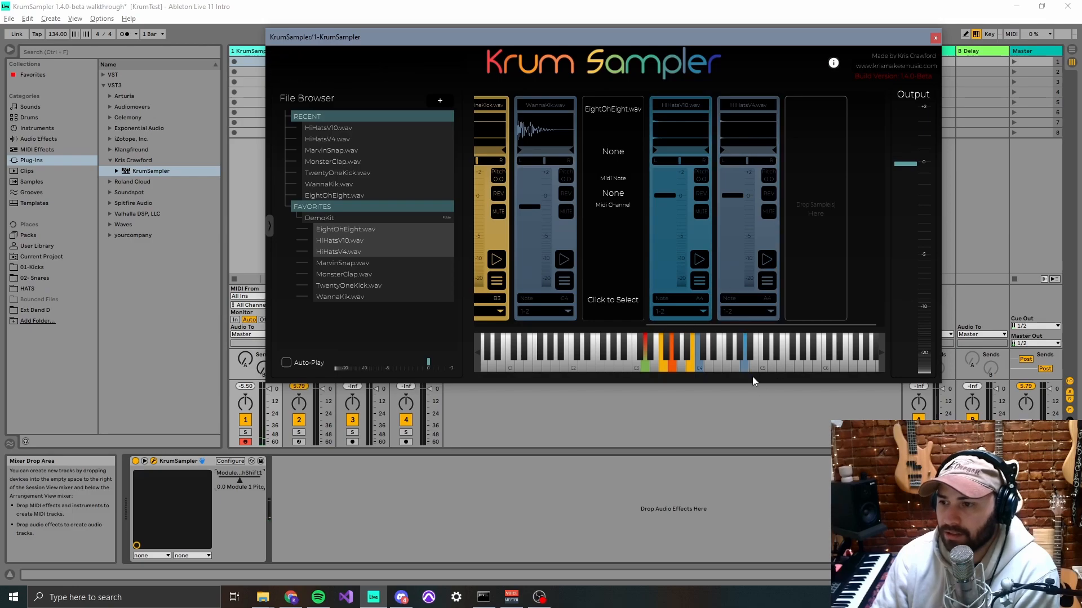
# - Select the EightOhEight.wav module, assign it a MIDI note from the on-screen keyboard and confirm it
pyautogui.click(613, 300)
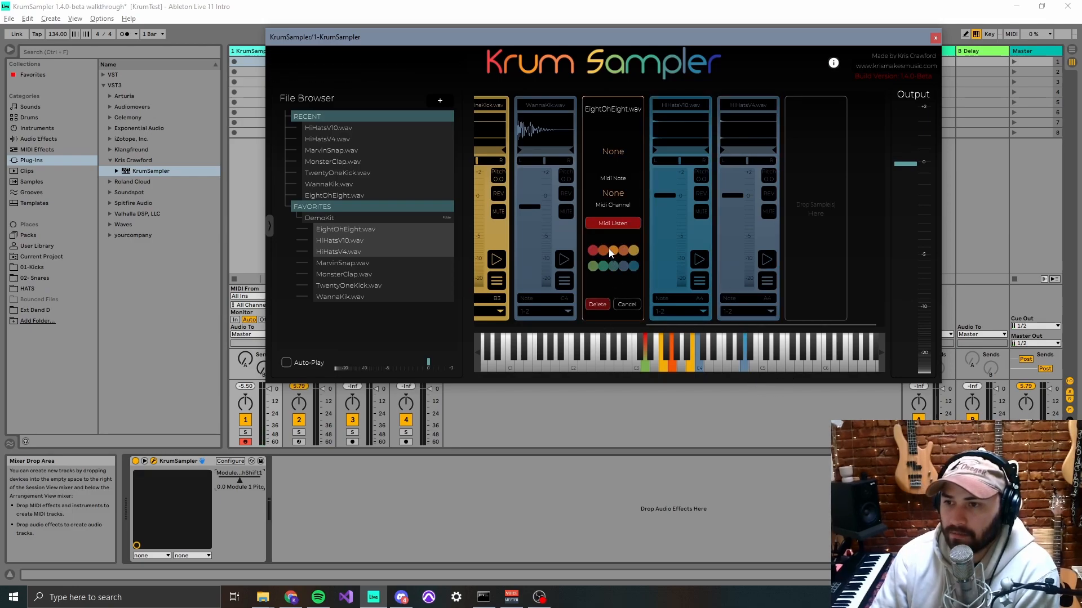
pyautogui.click(679, 355)
pyautogui.click(627, 286)
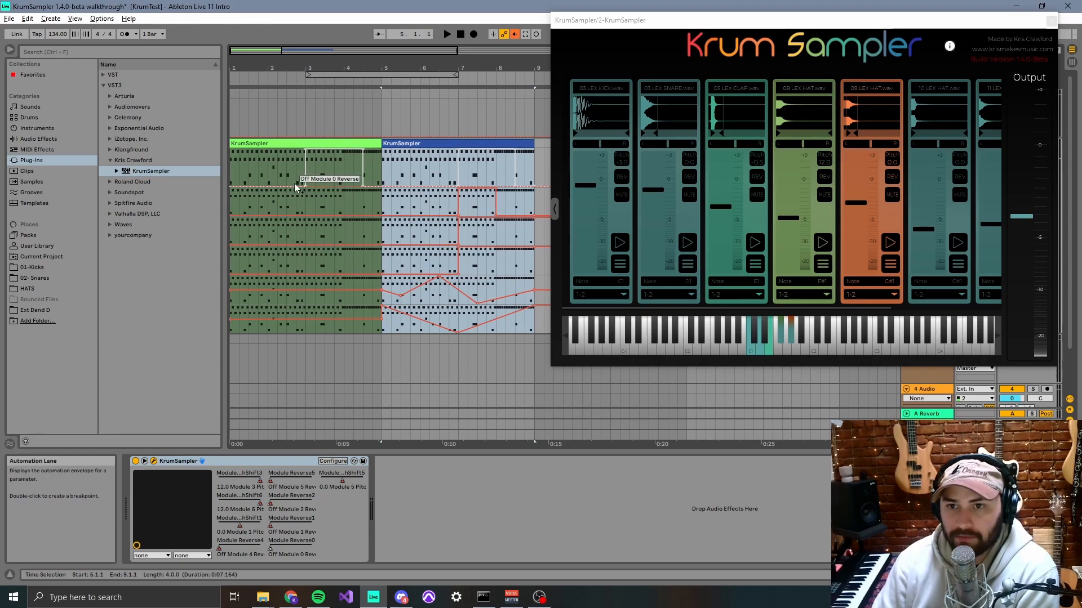
# - Compare the MIDI notes of the two KrumSampler clips in the arrangement and play them with the reverse and pitch automation
pyautogui.doubleClick(397, 144)
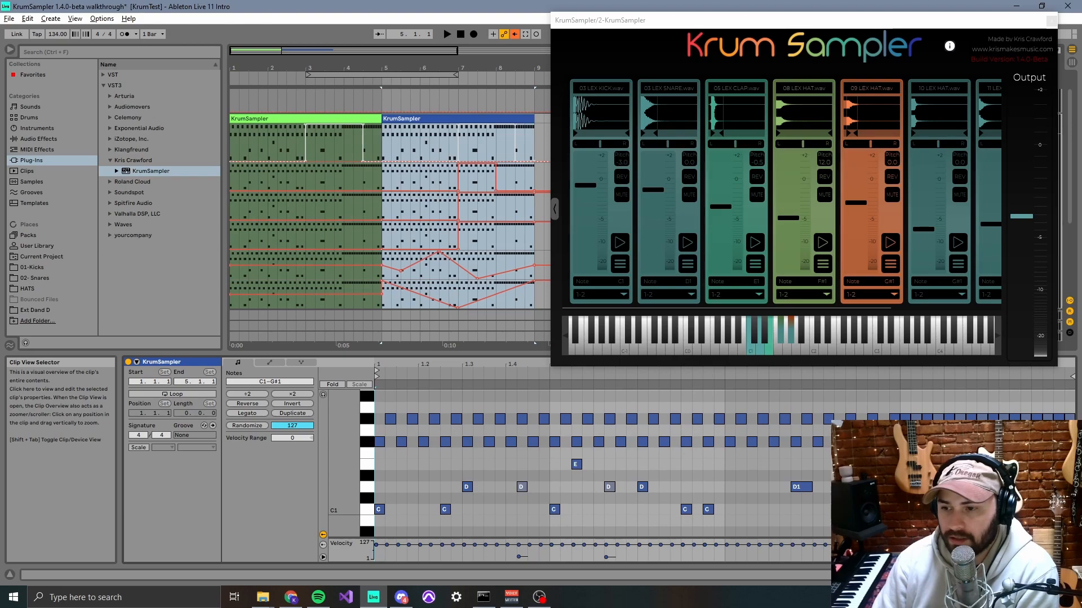
pyautogui.click(305, 117)
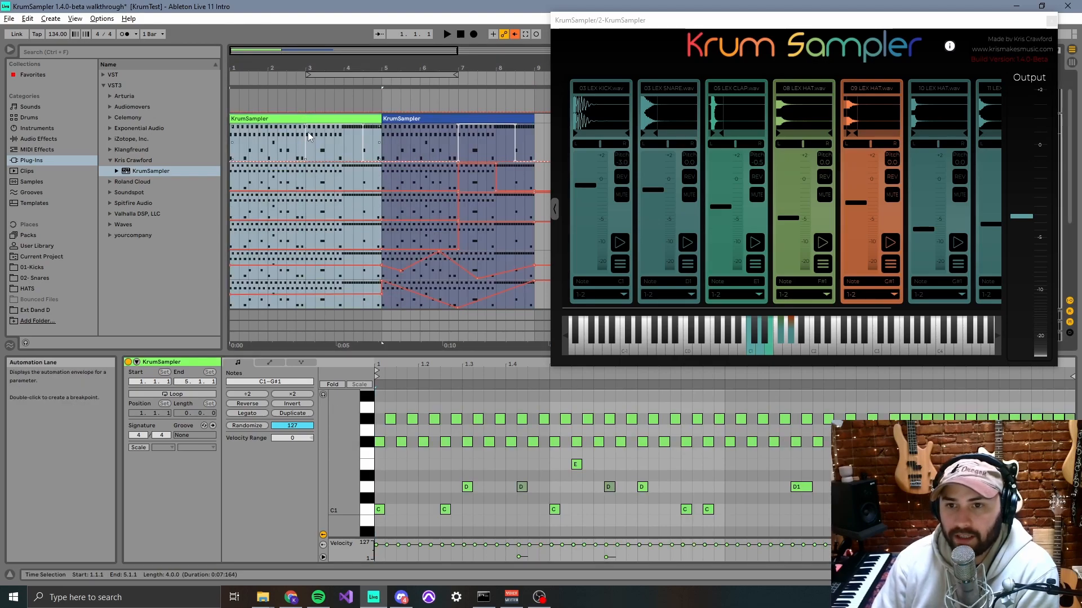
pyautogui.click(406, 117)
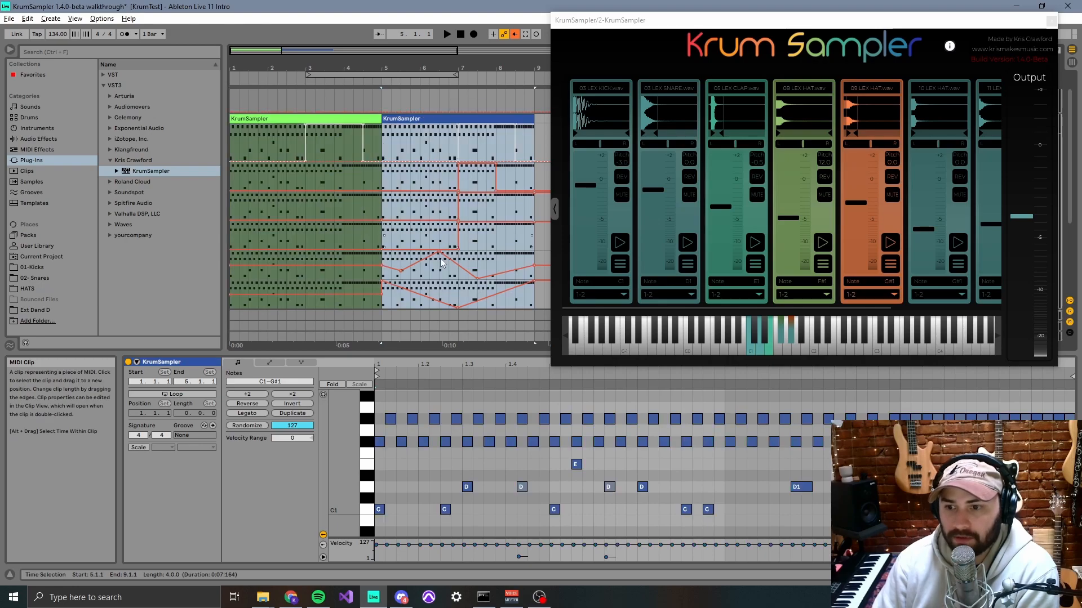
pyautogui.click(293, 119)
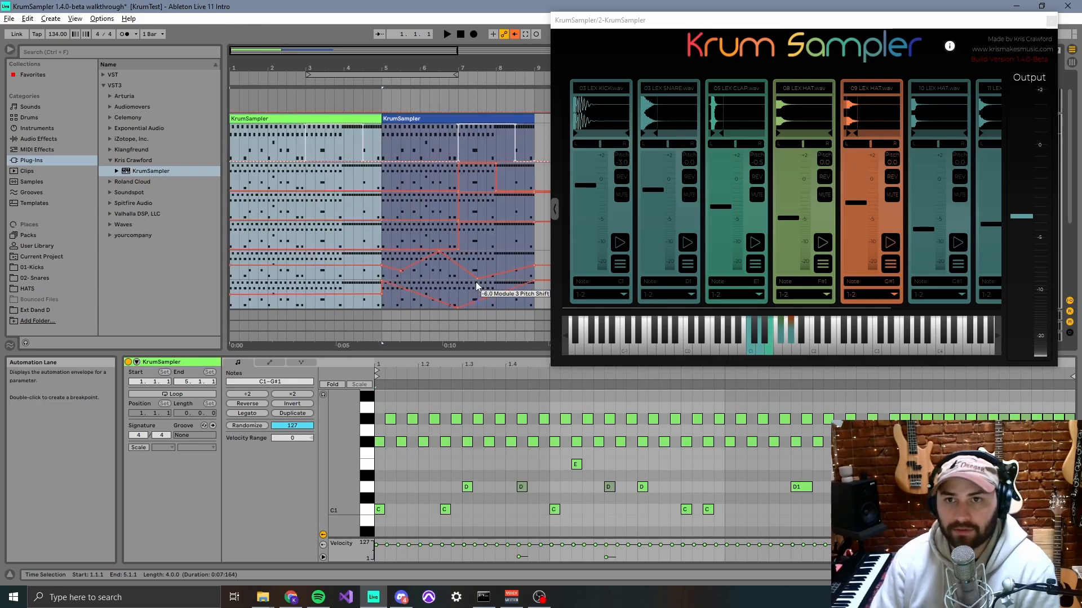
pyautogui.press('space')
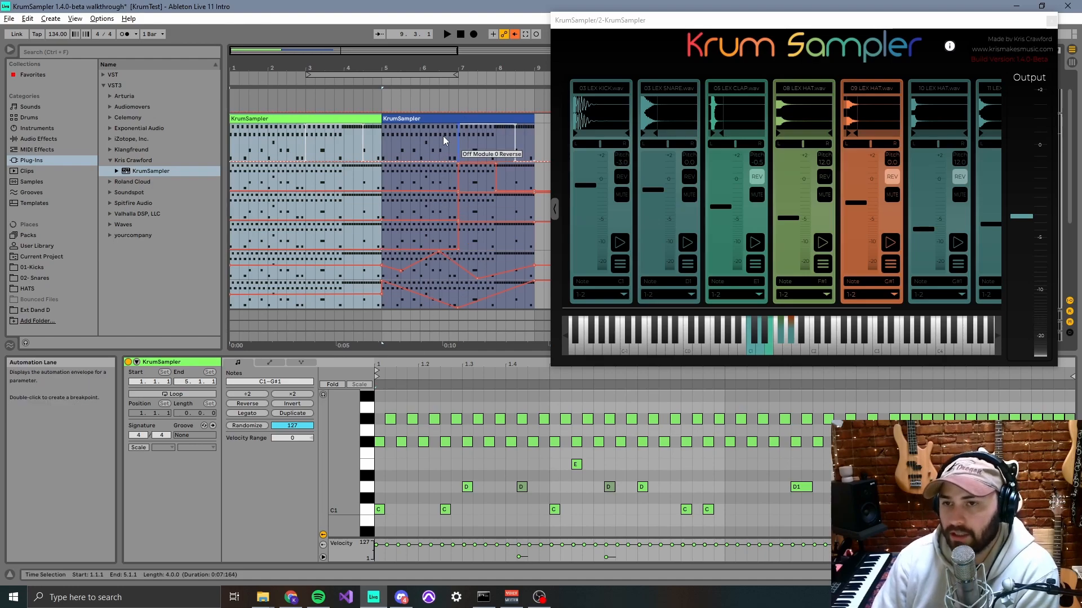
# - Move the track 2 KrumSampler plug-in window aside and close it
pyautogui.moveTo(790, 22); pyautogui.dragTo(781, 29)
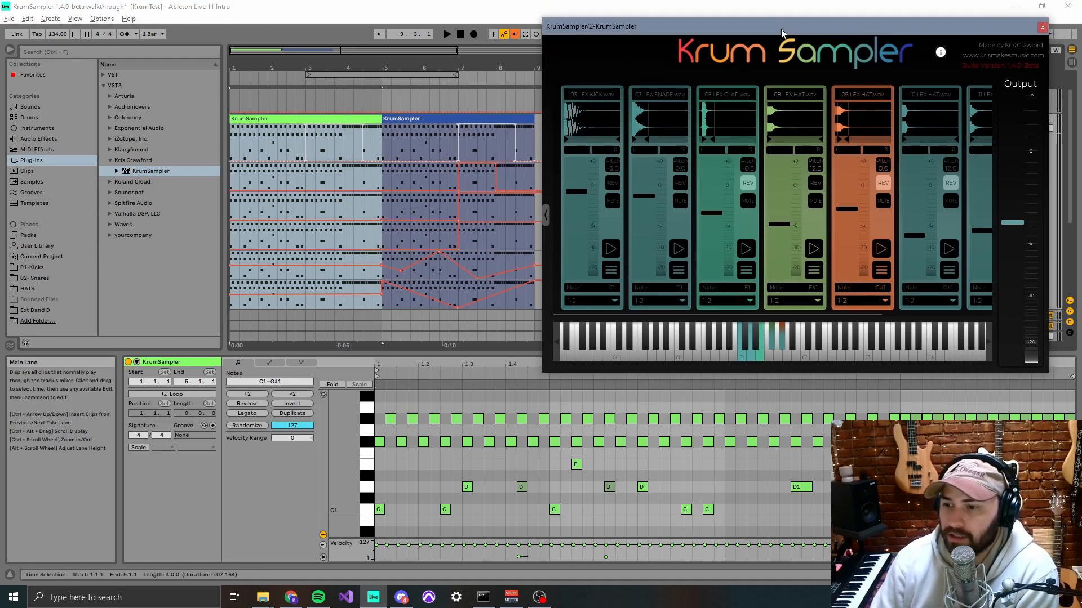
pyautogui.moveTo(618, 32); pyautogui.dragTo(619, 26)
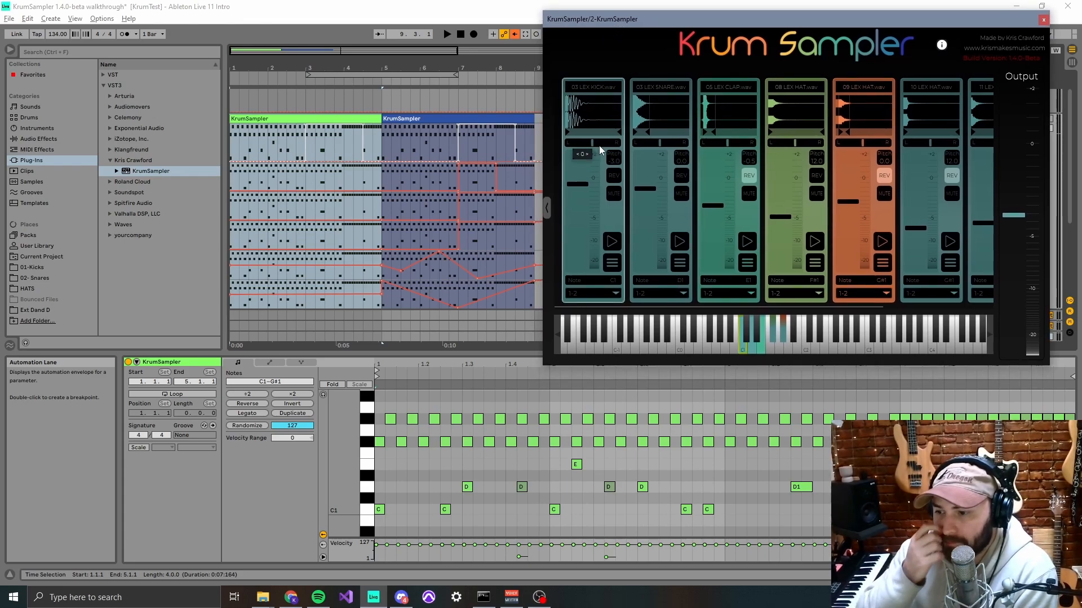
pyautogui.click(1043, 20)
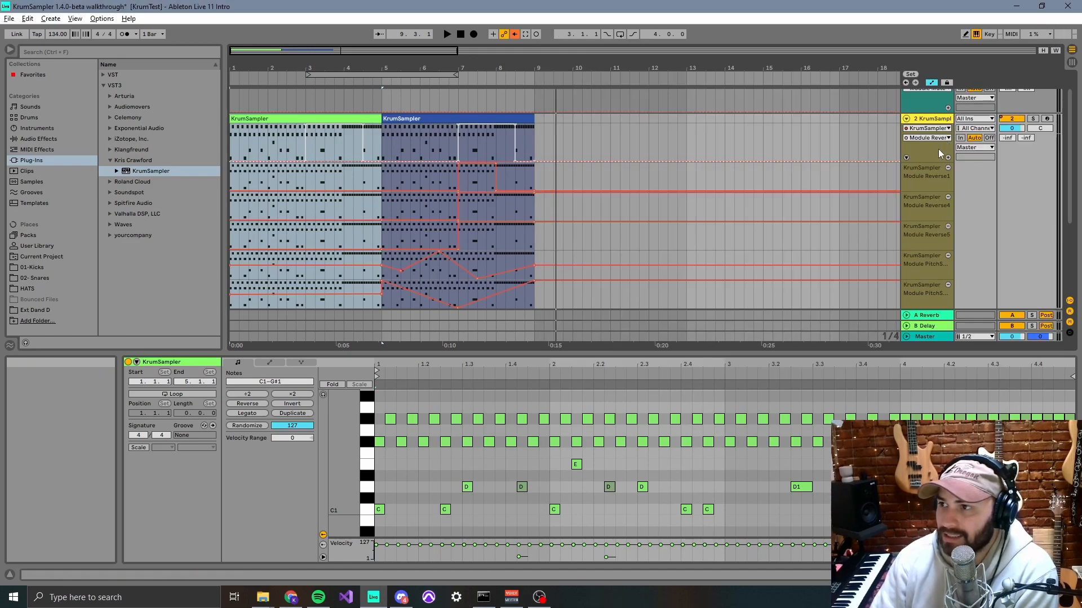
# - Switch to Session View, show the track 1 device and open its KrumSampler window, repositioning it over the session
pyautogui.scroll(2, 939, 154)
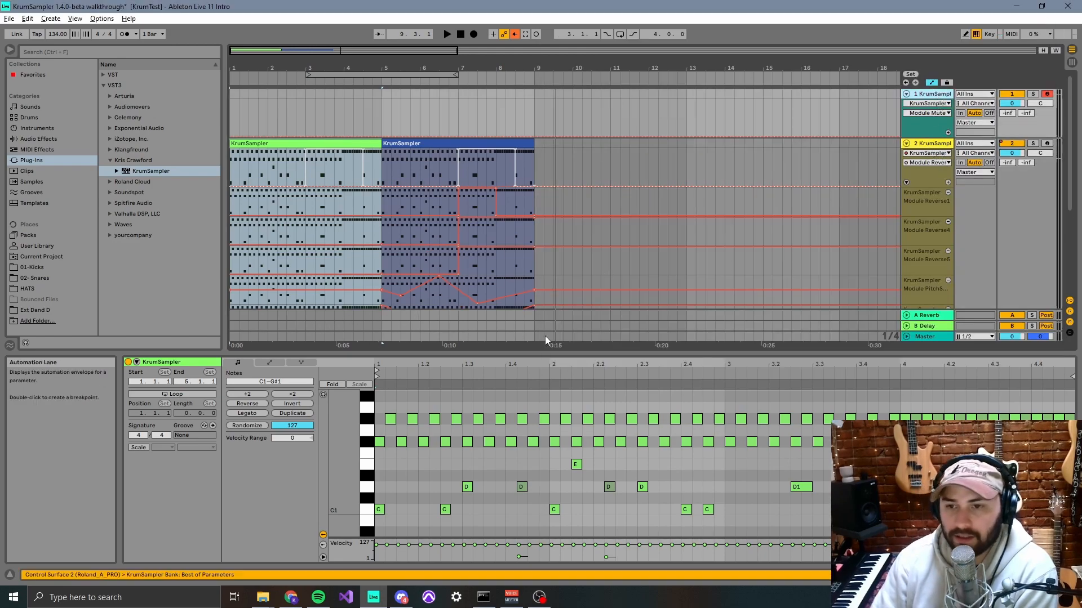
pyautogui.click(1072, 60)
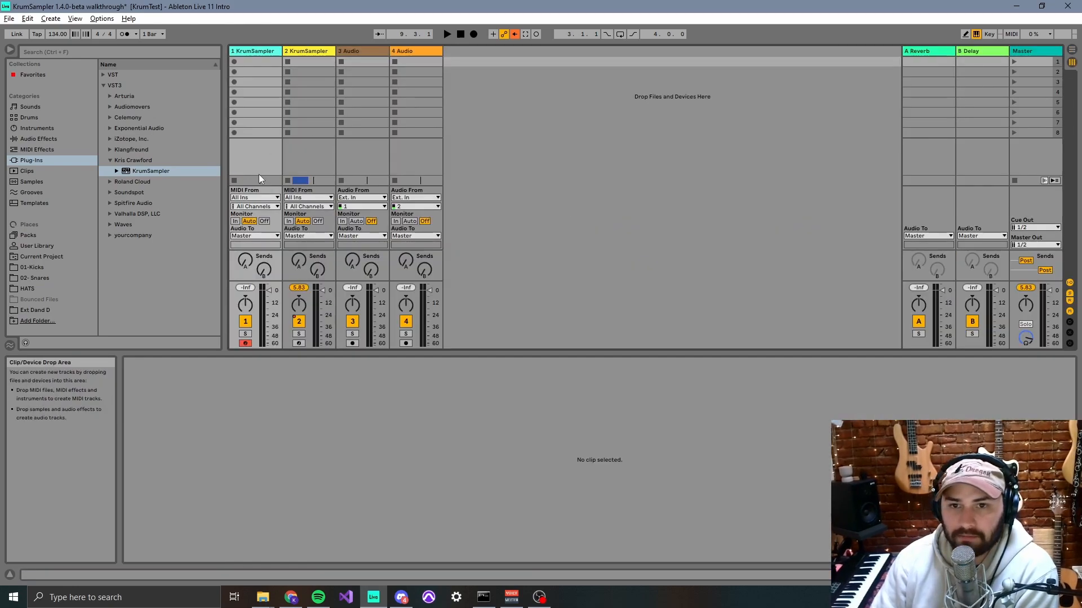
pyautogui.hotkey('shift', 'Tab')
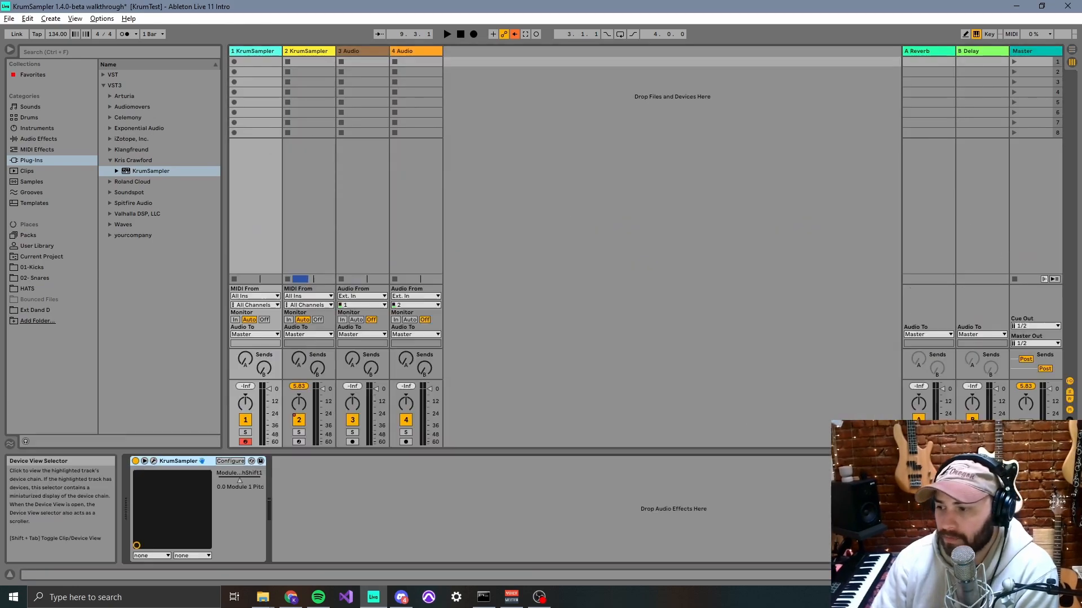
pyautogui.click(154, 461)
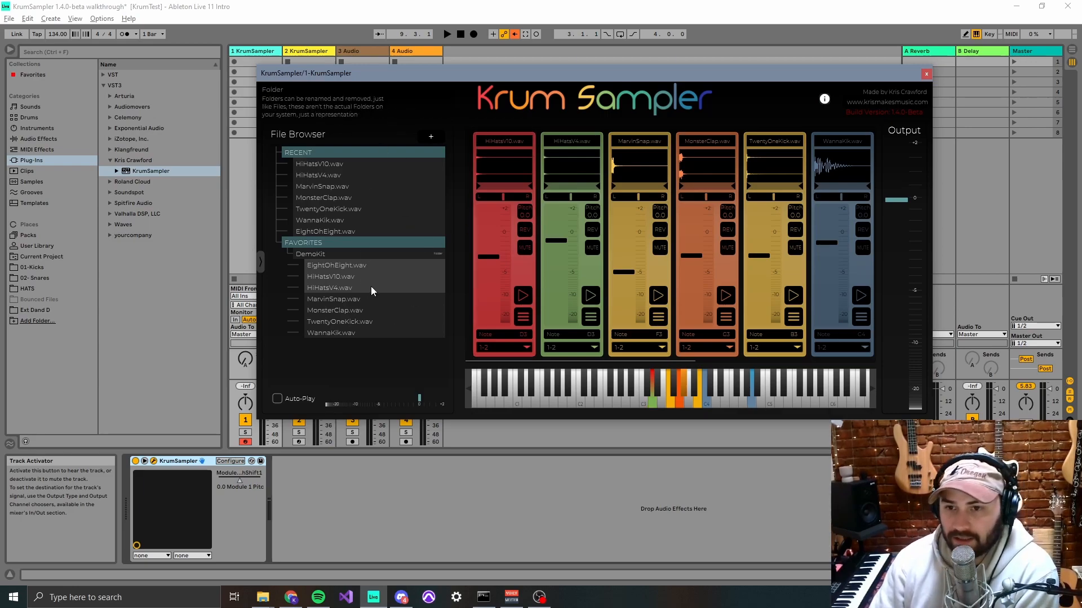
pyautogui.moveTo(674, 74); pyautogui.dragTo(670, 40)
pyautogui.moveTo(653, 132)
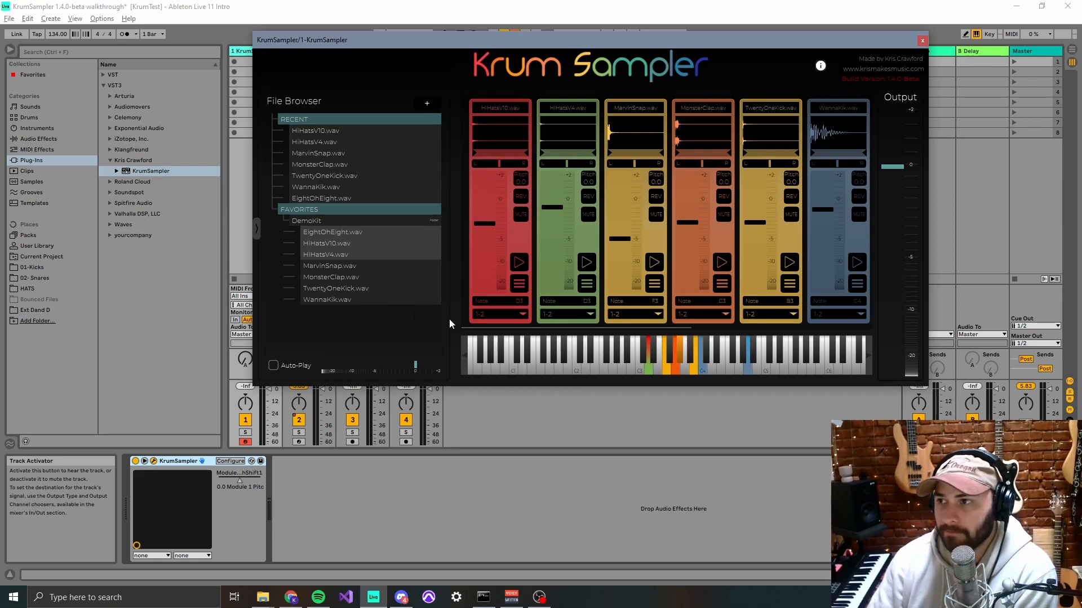
pyautogui.moveTo(566, 35); pyautogui.dragTo(653, 33)
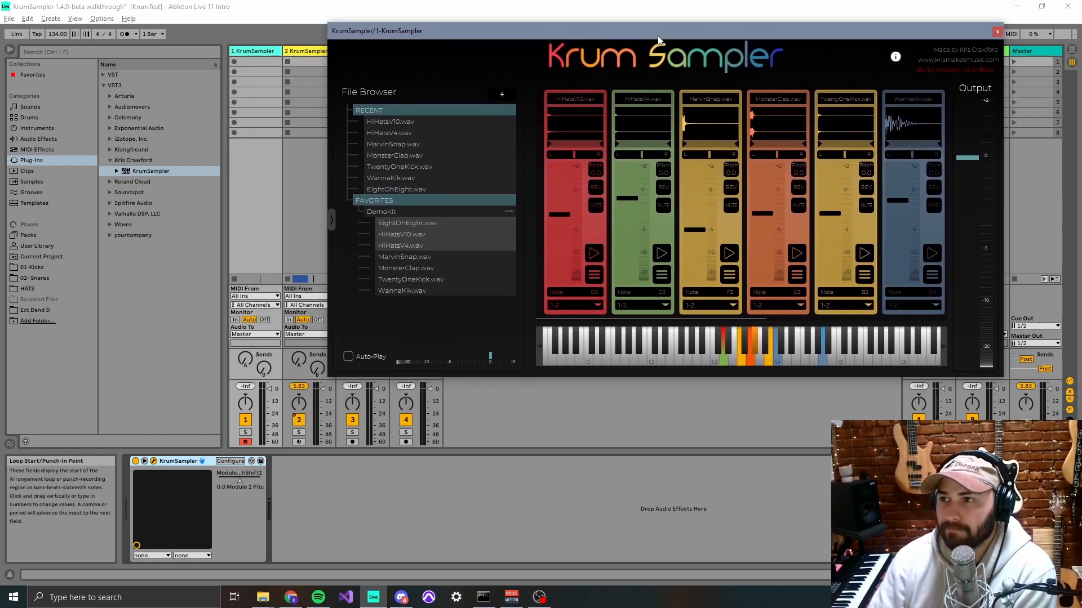